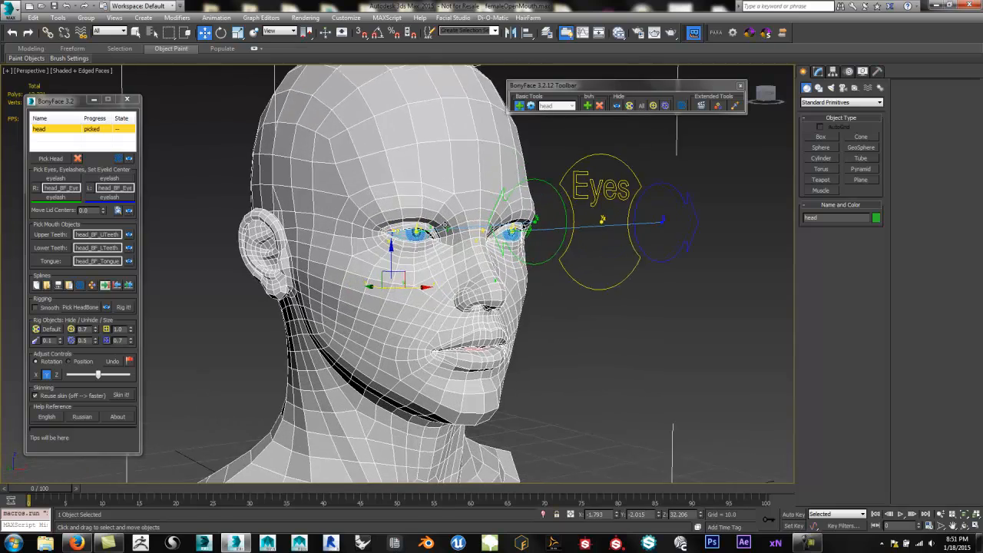
- Examine the eyelid topology and the fit of the eyeballs on the head mesh from close up
{"action": "scroll", "coordinate": [445, 211], "scroll_direction": "up", "scroll_amount": 1}
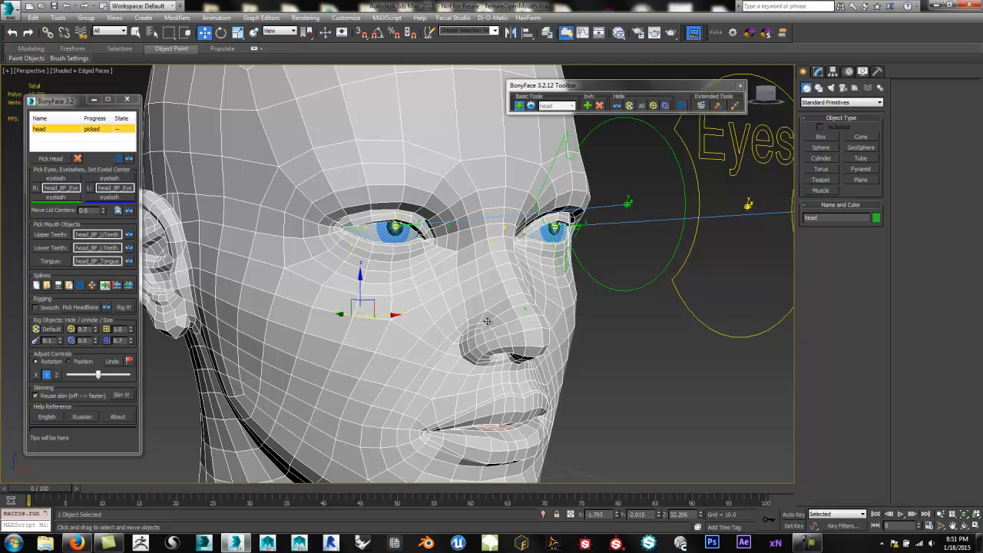
{"action": "scroll", "coordinate": [490, 316], "scroll_direction": "up", "scroll_amount": 1}
{"action": "scroll", "coordinate": [436, 254], "scroll_direction": "up", "scroll_amount": 3}
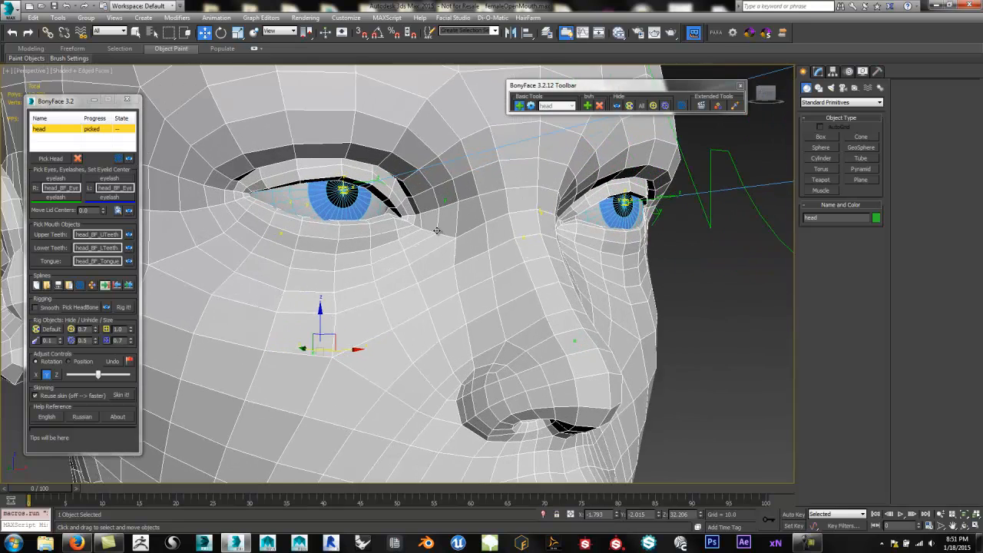
{"action": "middle_click_drag", "start_coordinate": [433, 227], "coordinate": [452, 261]}
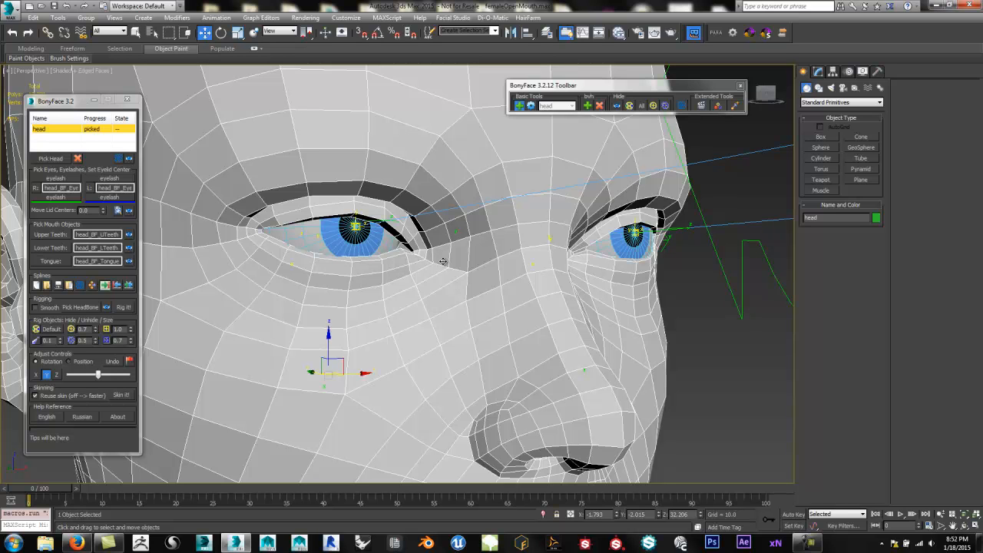
{"action": "middle_click_drag", "start_coordinate": [446, 284], "coordinate": [436, 279], "text": "alt"}
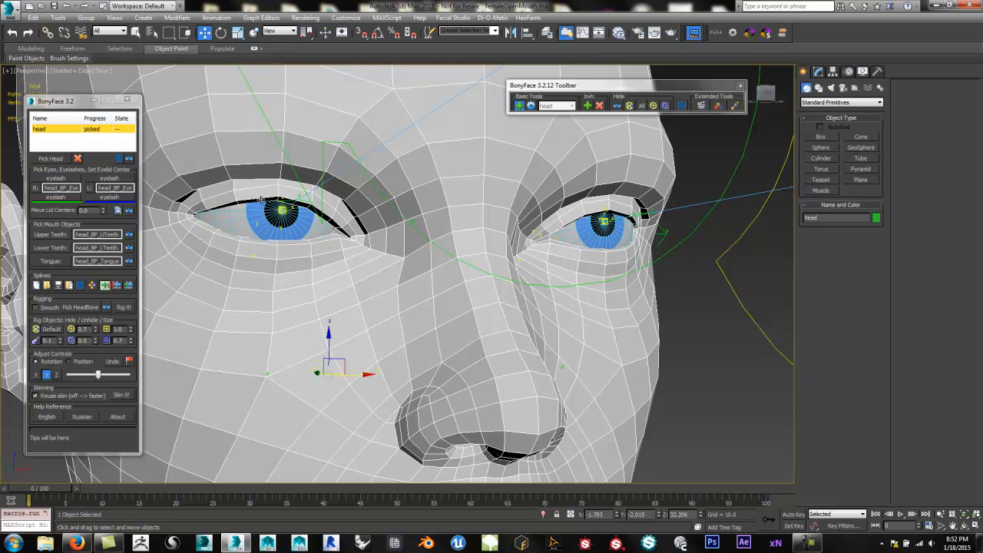
{"action": "scroll", "coordinate": [346, 233], "scroll_direction": "up", "scroll_amount": 2}
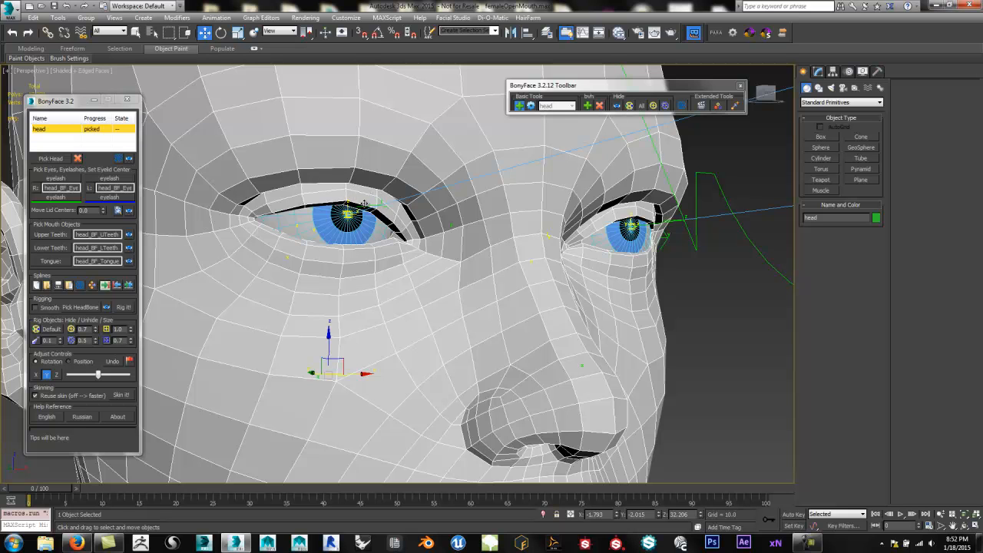
{"action": "scroll", "coordinate": [427, 244], "scroll_direction": "down", "scroll_amount": 5}
{"action": "mouse_move", "coordinate": [423, 289]}
{"action": "middle_mouse_down", "text": "alt"}
{"action": "mouse_move", "coordinate": [391, 292]}
{"action": "mouse_move", "coordinate": [413, 289]}
{"action": "middle_mouse_up", "text": "alt"}
{"action": "scroll", "coordinate": [391, 292], "scroll_direction": "up", "scroll_amount": 2}
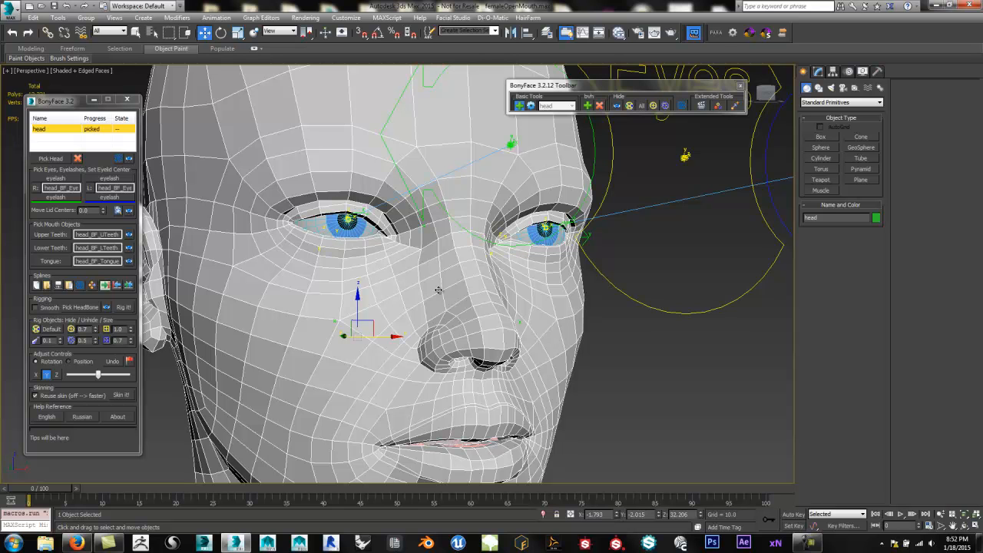
- Examine the lips and the mouth opening of the head mesh from close up
{"action": "middle_click_drag", "start_coordinate": [439, 326], "coordinate": [438, 214]}
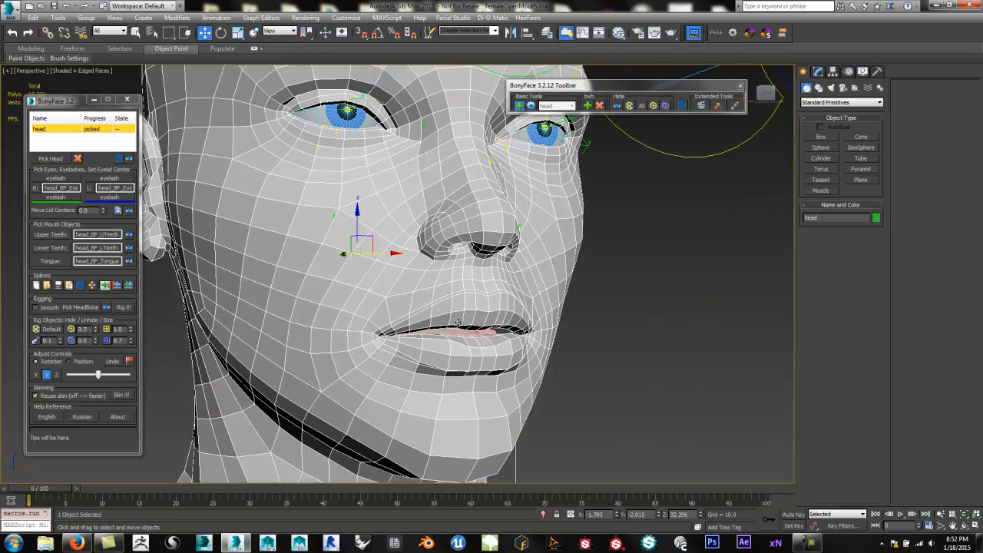
{"action": "scroll", "coordinate": [466, 345], "scroll_direction": "up", "scroll_amount": 10}
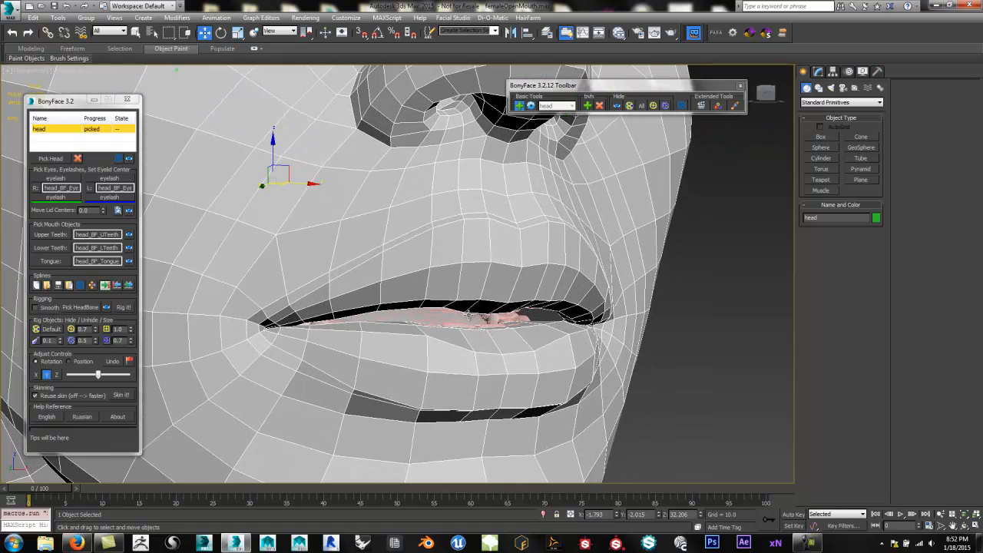
{"action": "middle_click_drag", "start_coordinate": [471, 324], "coordinate": [458, 301]}
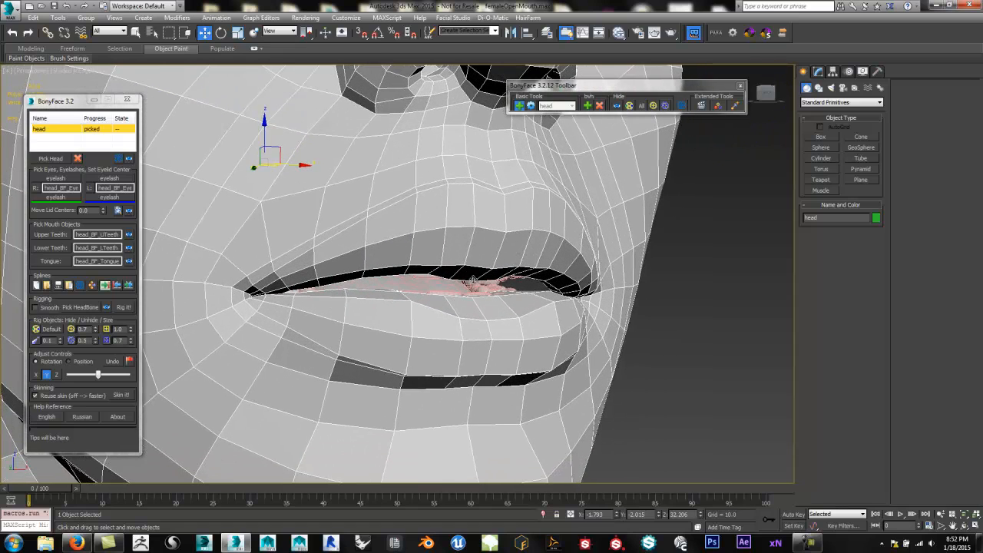
{"action": "middle_click_drag", "start_coordinate": [476, 313], "coordinate": [476, 311], "text": "alt"}
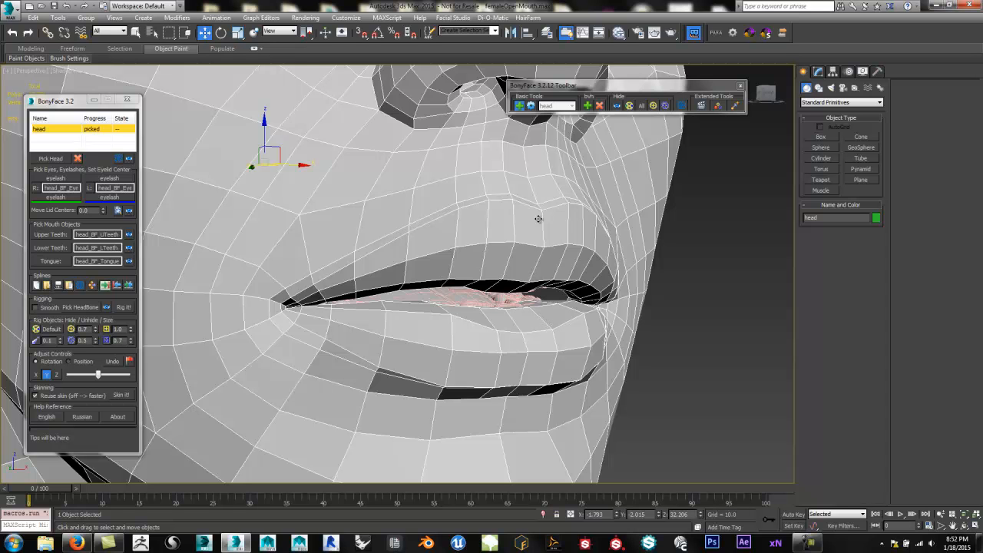
{"action": "scroll", "coordinate": [537, 208], "scroll_direction": "down", "scroll_amount": 5}
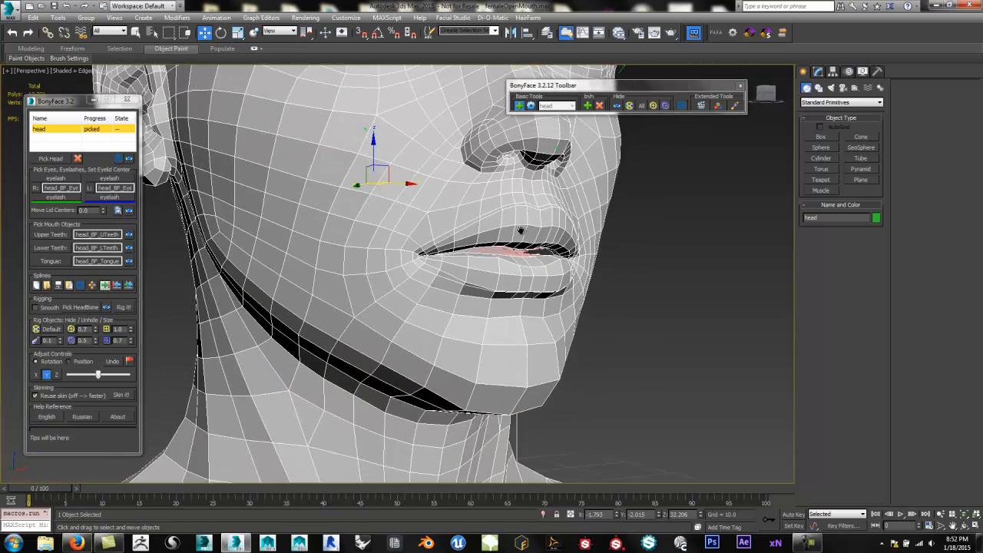
{"action": "scroll", "coordinate": [519, 229], "scroll_direction": "down", "scroll_amount": 6}
{"action": "middle_click_drag", "start_coordinate": [507, 258], "coordinate": [519, 293], "text": "alt"}
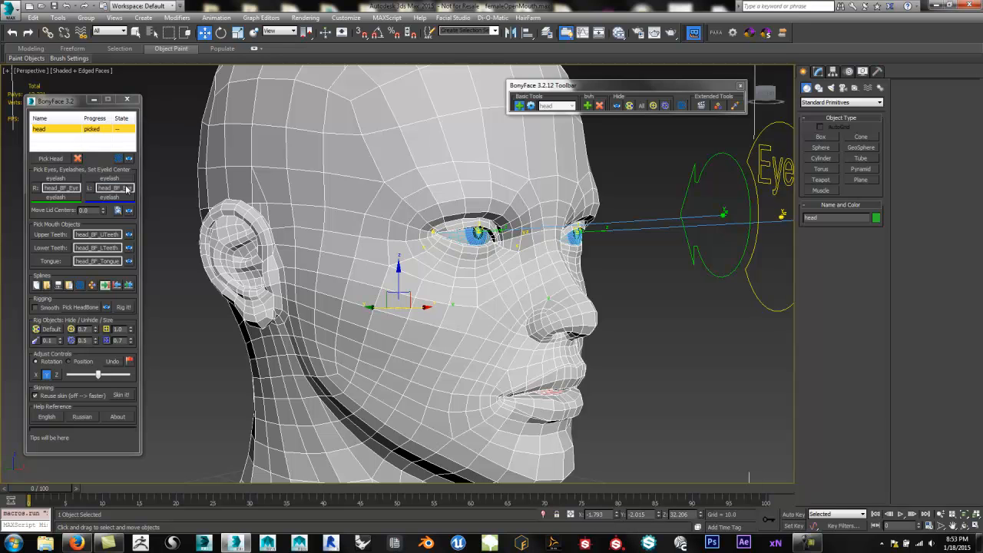
- Hide the head mesh and make the eyes see-through to inspect the eyelid centers inside the eyeballs
{"action": "left_click", "coordinate": [129, 159]}
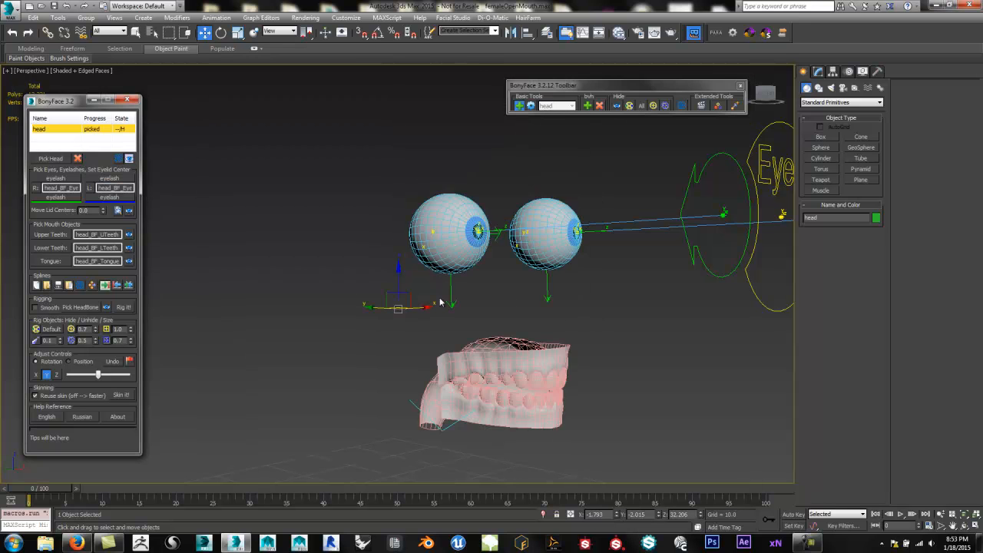
{"action": "middle_click_drag", "start_coordinate": [475, 279], "coordinate": [486, 282], "text": "alt"}
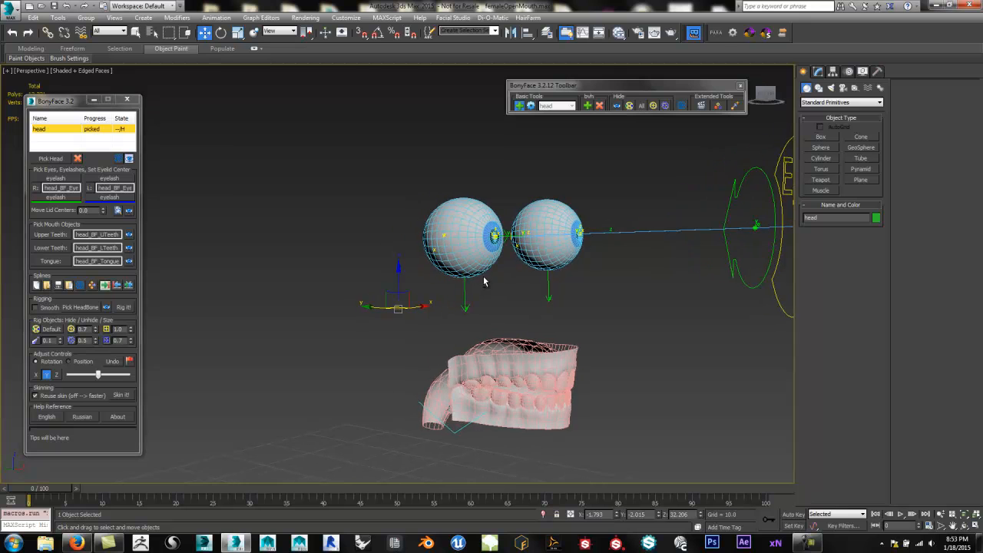
{"action": "left_click", "coordinate": [118, 210]}
{"action": "middle_click_drag", "start_coordinate": [421, 307], "coordinate": [380, 287], "text": "alt"}
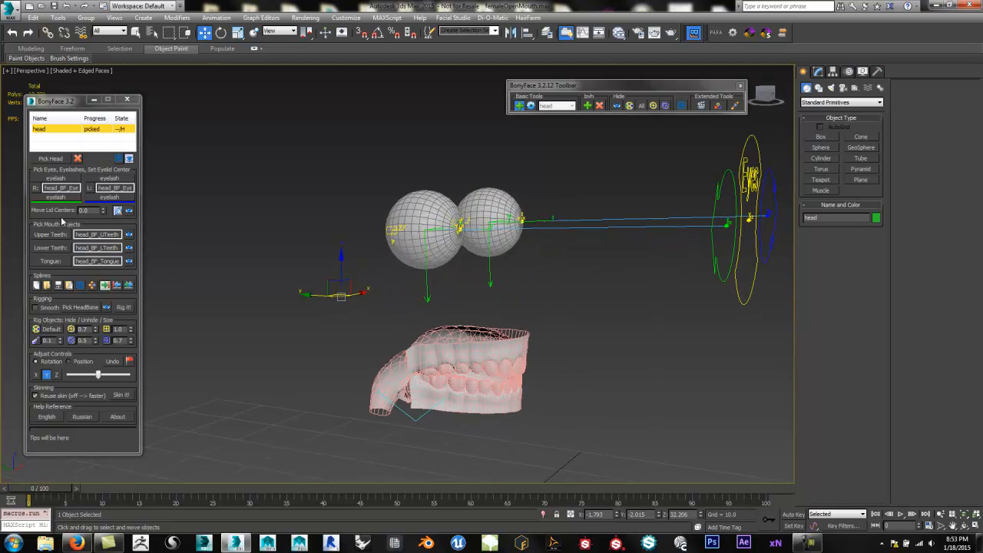
- Try eyelid center offsets of 1.8 and 3.0, and reset the offset to 0.0
{"action": "left_click_drag", "start_coordinate": [104, 214], "coordinate": [112, 211]}
{"action": "middle_click_drag", "start_coordinate": [413, 284], "coordinate": [432, 294], "text": "alt"}
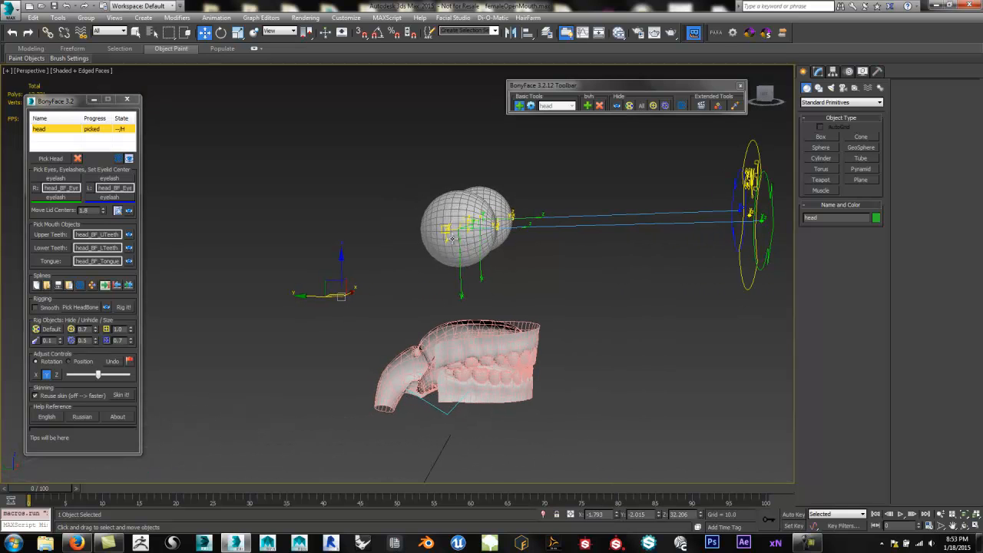
{"action": "left_click_drag", "start_coordinate": [105, 213], "coordinate": [104, 204]}
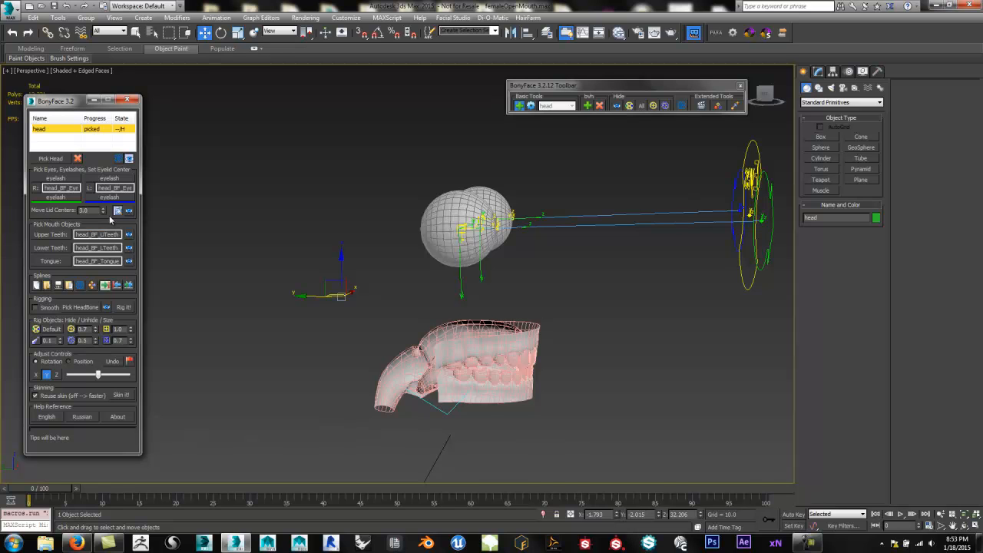
{"action": "left_click_drag", "start_coordinate": [103, 213], "coordinate": [98, 222]}
{"action": "middle_click_drag", "start_coordinate": [364, 241], "coordinate": [394, 254], "text": "alt"}
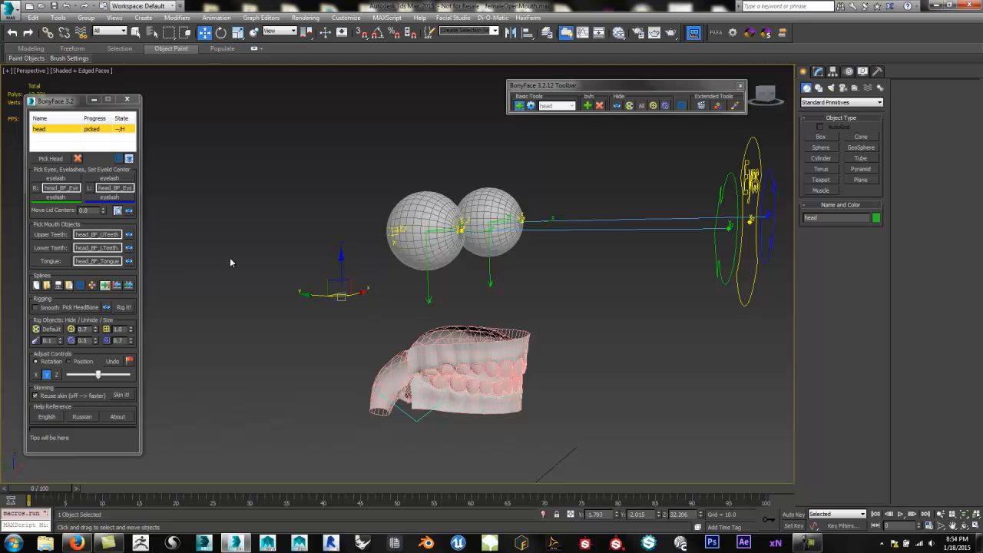
- Turn off the see-through display of the eyes and unhide the head mesh
{"action": "middle_click_drag", "start_coordinate": [222, 272], "coordinate": [239, 269], "text": "alt"}
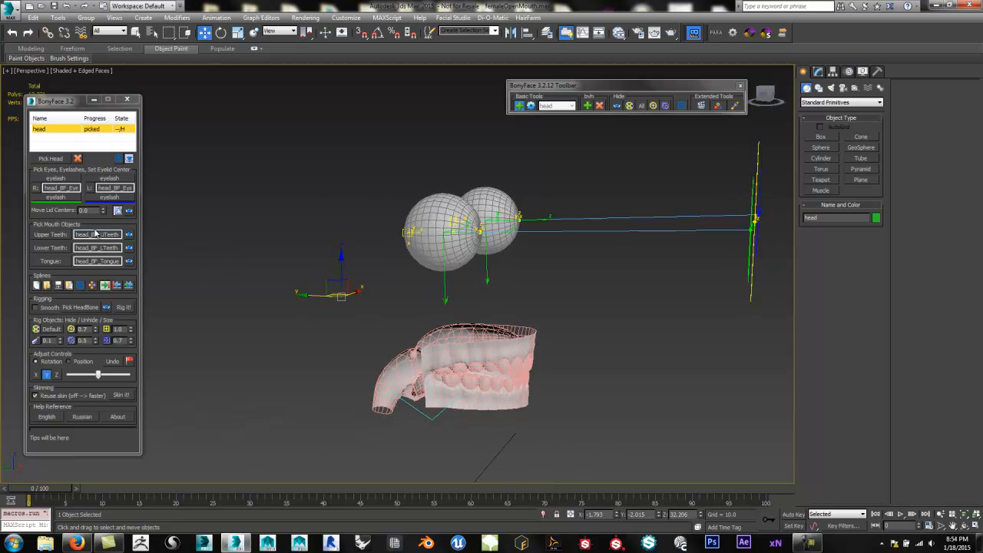
{"action": "middle_click_drag", "start_coordinate": [432, 228], "coordinate": [418, 246], "text": "alt"}
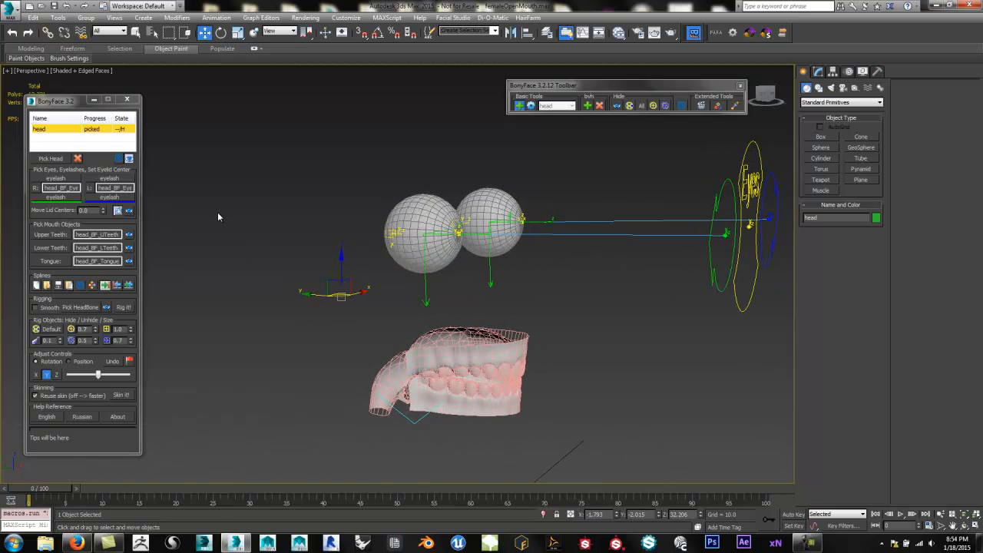
{"action": "left_click", "coordinate": [119, 211]}
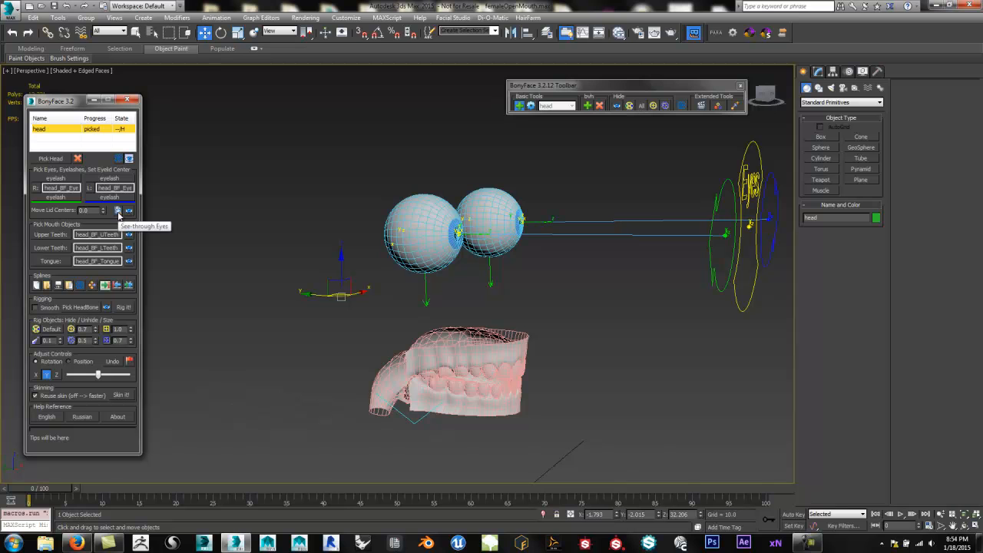
{"action": "left_click", "coordinate": [129, 158]}
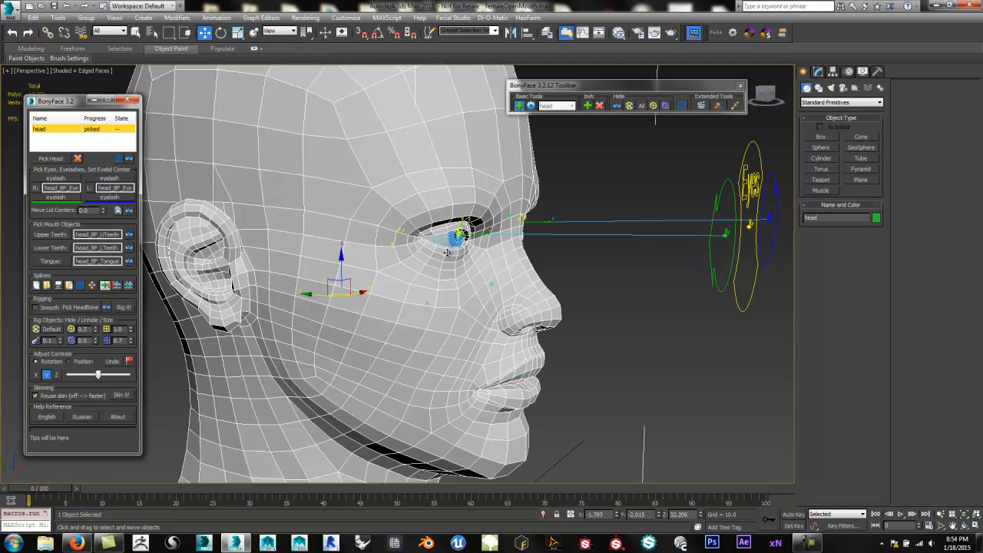
- Create the BonyFace facial splines on the head with the whole head in view
{"action": "scroll", "coordinate": [490, 281], "scroll_direction": "down", "scroll_amount": 4}
{"action": "middle_click_drag", "start_coordinate": [485, 331], "coordinate": [485, 311]}
{"action": "middle_click_drag", "start_coordinate": [485, 311], "coordinate": [461, 310], "text": "alt"}
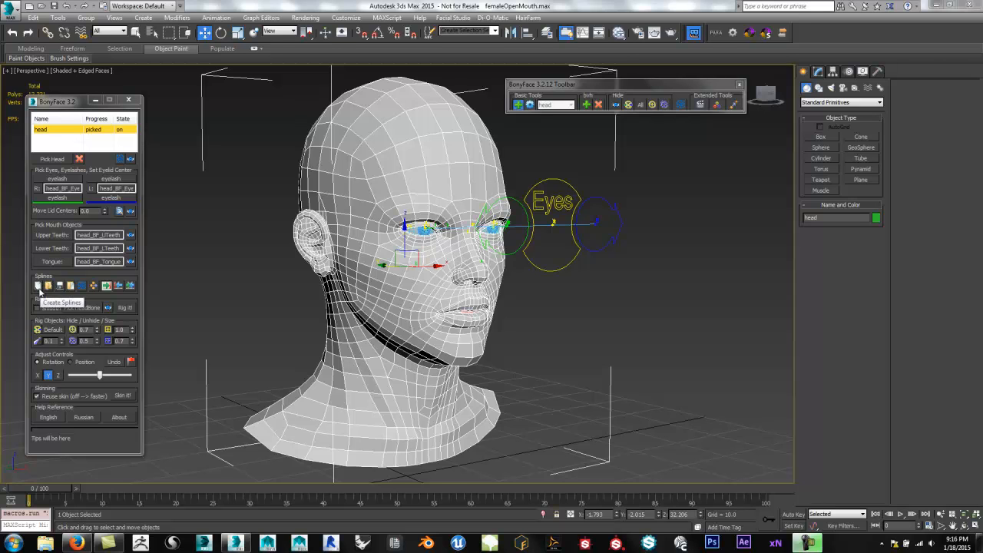
{"action": "left_click", "coordinate": [37, 286]}
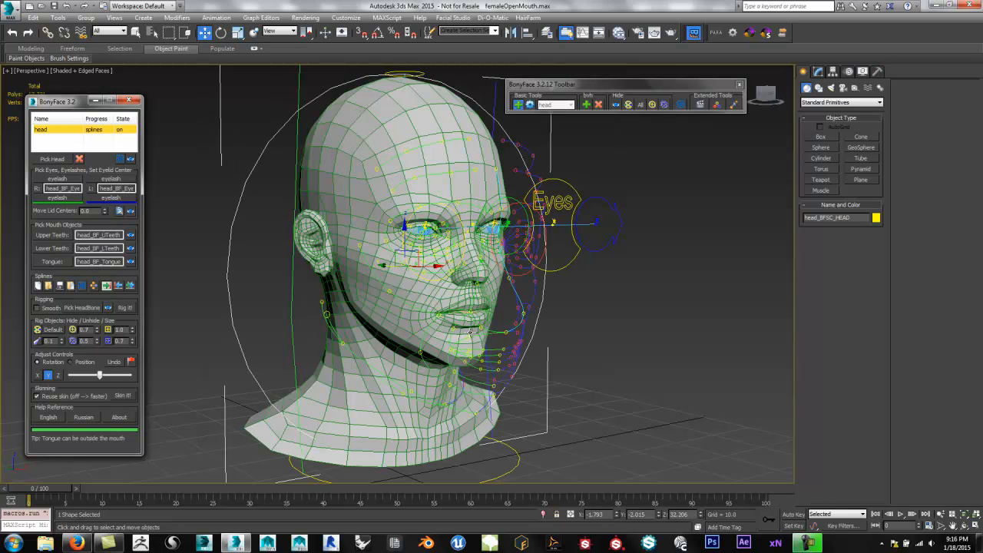
{"action": "mouse_move", "coordinate": [504, 331]}
{"action": "middle_mouse_down", "text": "alt"}
{"action": "mouse_move", "coordinate": [491, 330]}
{"action": "mouse_move", "coordinate": [515, 329]}
{"action": "mouse_move", "coordinate": [503, 331]}
{"action": "middle_mouse_up", "text": "alt"}
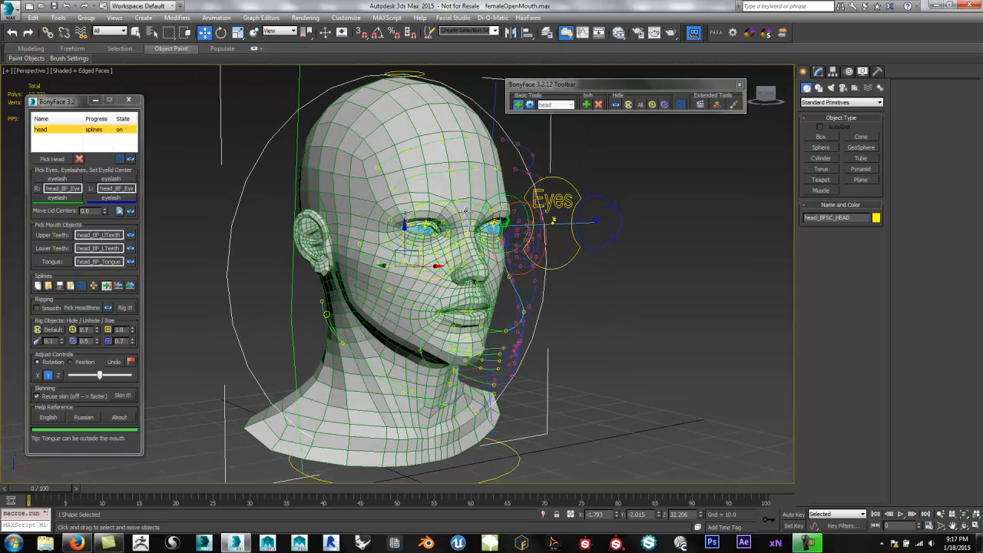
- Select the innermost control of the lower forehead spline and nudge it slightly along the Y axis
{"action": "scroll", "coordinate": [465, 190], "scroll_direction": "up", "scroll_amount": 5}
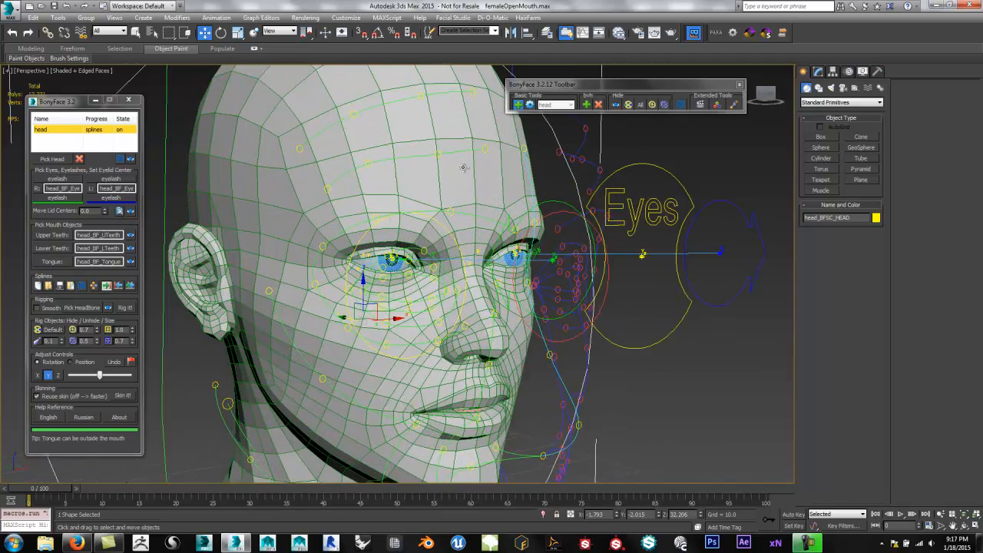
{"action": "left_click", "coordinate": [487, 184]}
{"action": "middle_click_drag", "start_coordinate": [487, 184], "coordinate": [490, 224], "text": "alt"}
{"action": "mouse_move", "coordinate": [460, 176]}
{"action": "left_mouse_down"}
{"action": "mouse_move", "coordinate": [423, 167]}
{"action": "mouse_move", "coordinate": [456, 173]}
{"action": "left_mouse_up"}
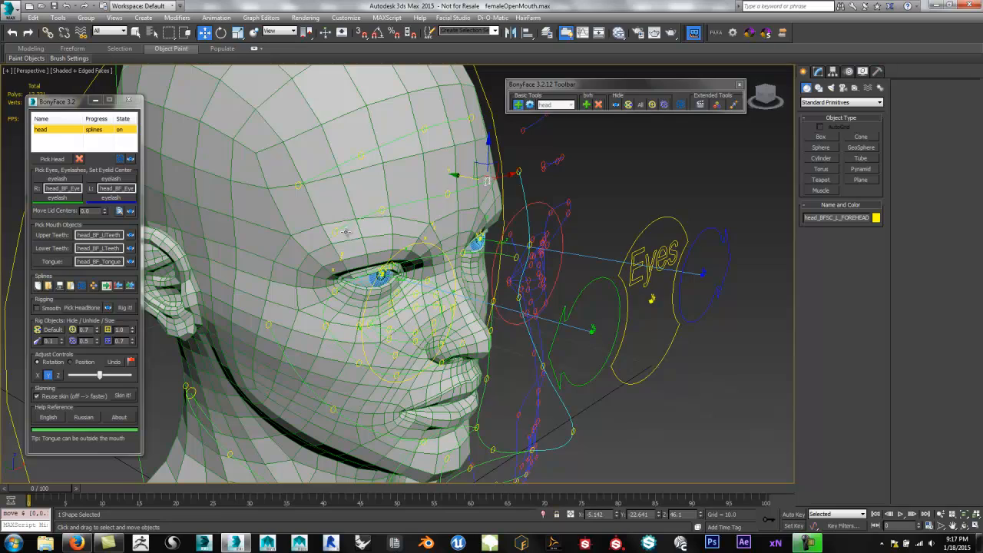
{"action": "middle_click_drag", "start_coordinate": [452, 203], "coordinate": [440, 242], "text": "alt"}
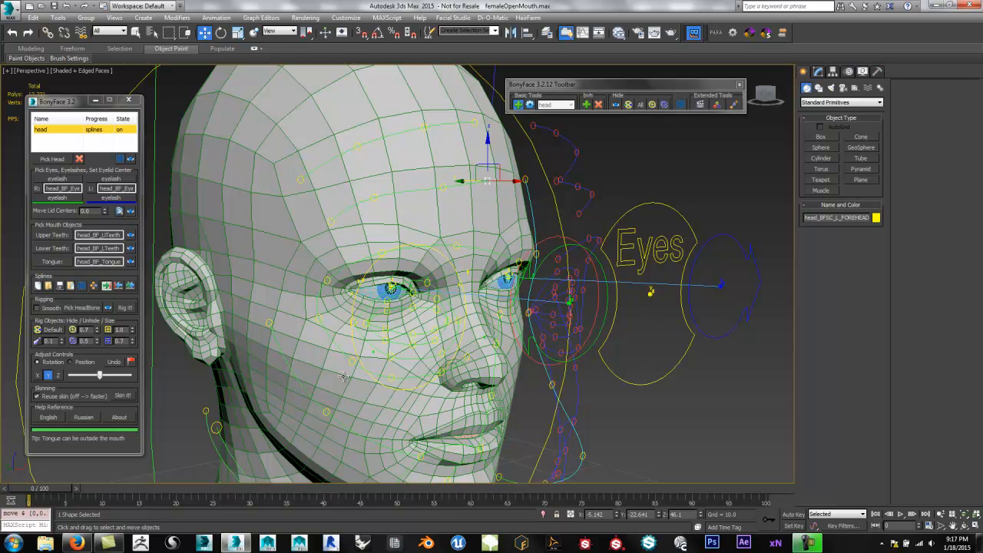
- Switch to Firefox and examine the correct spline placement pictures on the BonyFace tutorials page, from the front view to the lips
{"action": "left_click", "coordinate": [77, 543]}
{"action": "left_click_drag", "start_coordinate": [976, 330], "coordinate": [964, 54]}
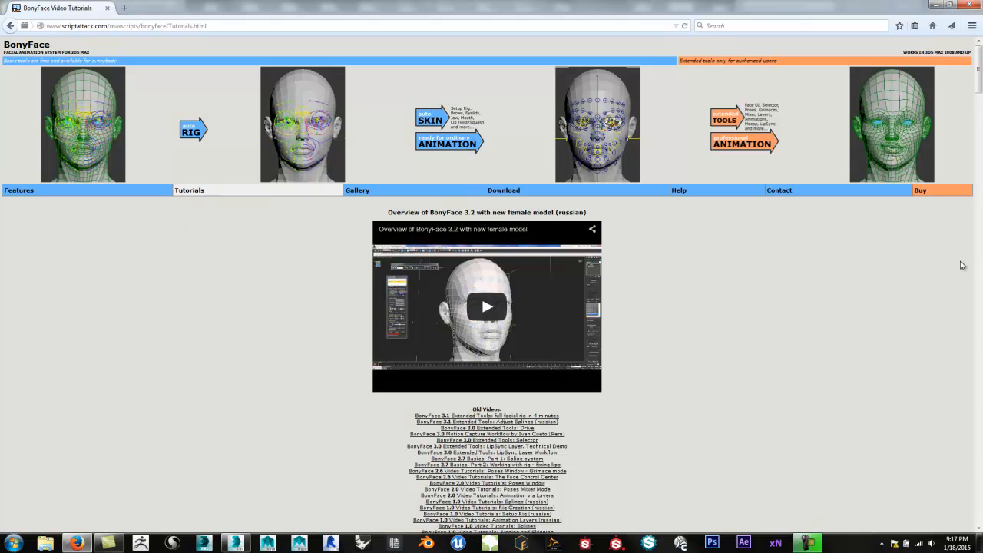
{"action": "left_click_drag", "start_coordinate": [978, 73], "coordinate": [980, 98]}
{"action": "scroll", "coordinate": [668, 178], "scroll_direction": "down", "scroll_amount": 5}
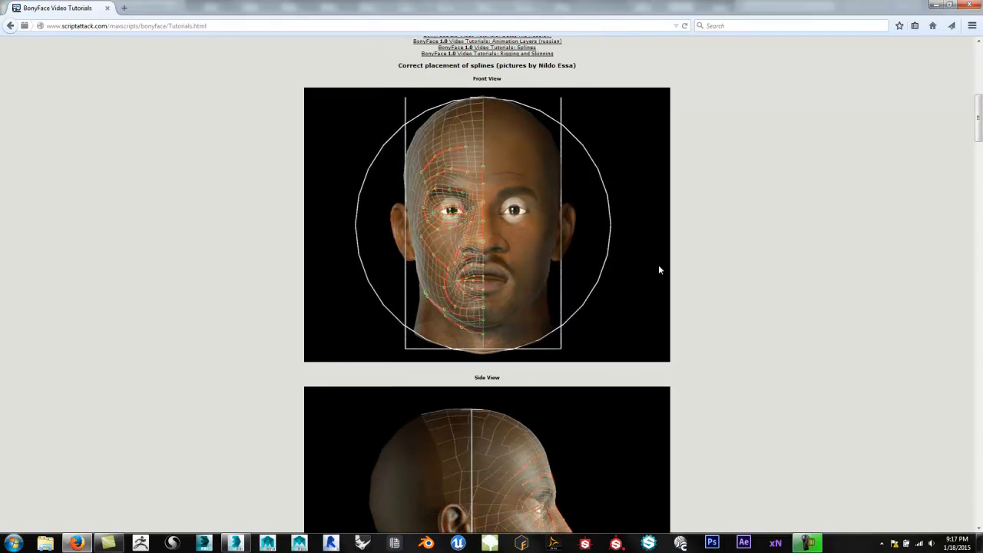
{"action": "left_click_drag", "start_coordinate": [978, 137], "coordinate": [979, 162]}
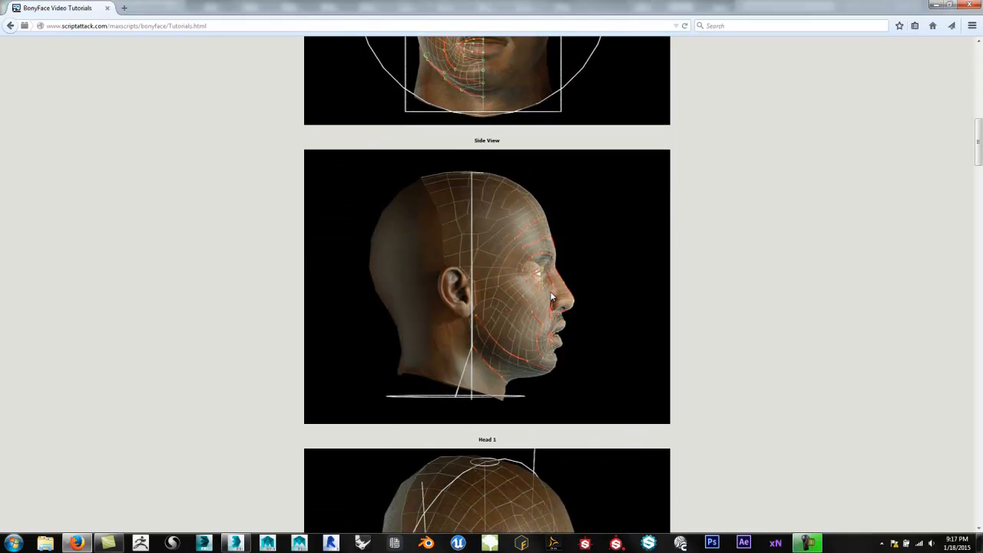
{"action": "left_click_drag", "start_coordinate": [979, 149], "coordinate": [979, 251]}
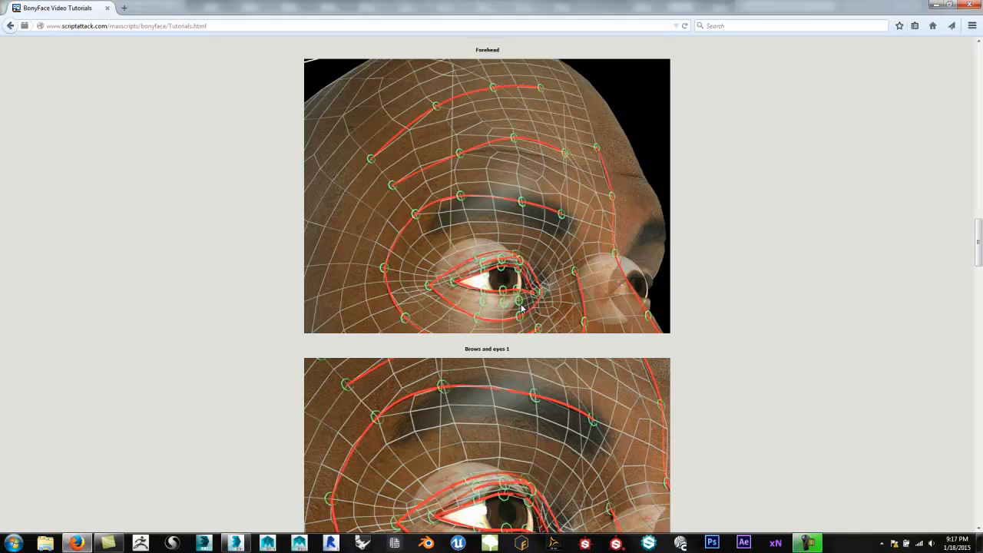
{"action": "left_click_drag", "start_coordinate": [978, 236], "coordinate": [979, 417]}
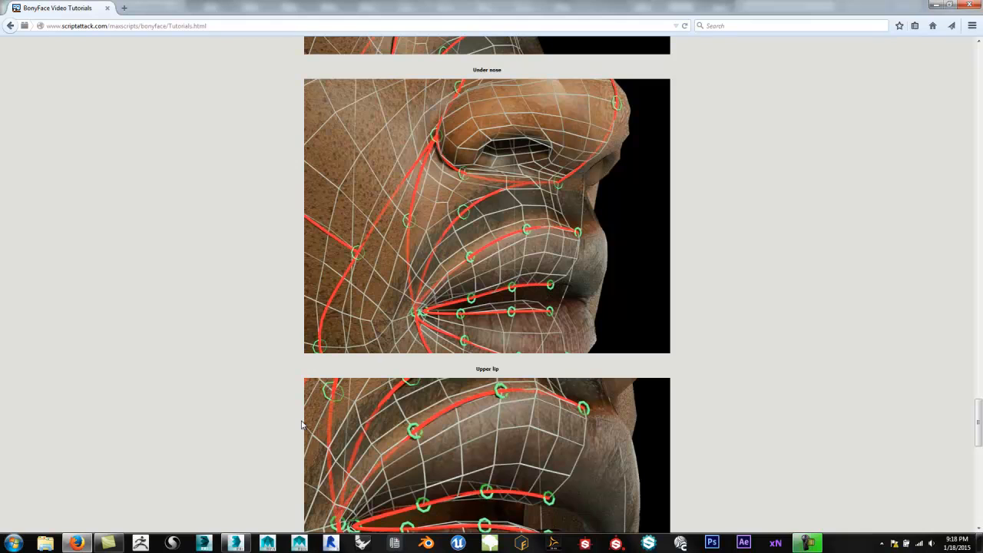
- Switch back to 3ds Max and open BonyFace's Adjust Splines window, placed clear of the head
{"action": "left_click", "coordinate": [238, 543]}
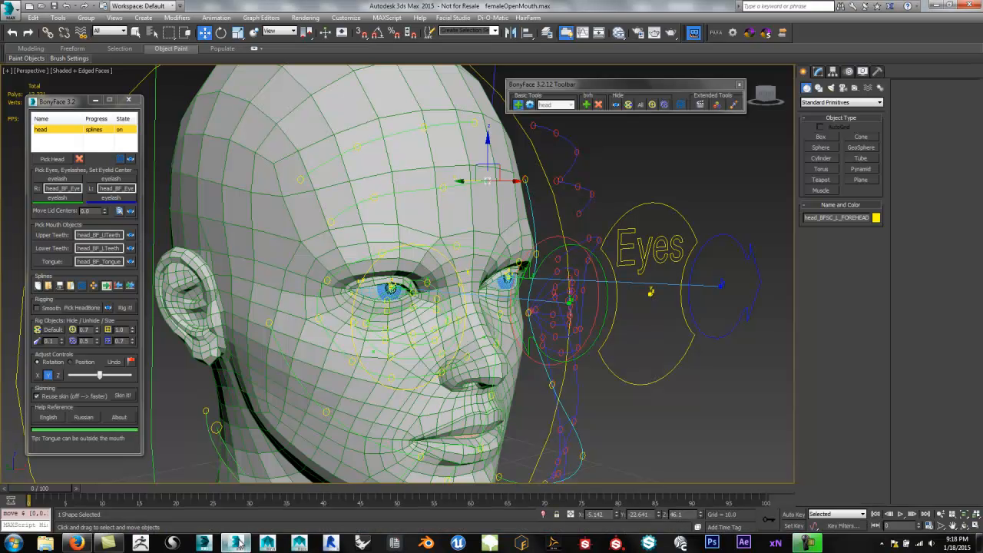
{"action": "mouse_move", "coordinate": [495, 232]}
{"action": "middle_mouse_down", "text": "alt"}
{"action": "mouse_move", "coordinate": [500, 245]}
{"action": "mouse_move", "coordinate": [495, 216]}
{"action": "mouse_move", "coordinate": [486, 220]}
{"action": "middle_mouse_up", "text": "alt"}
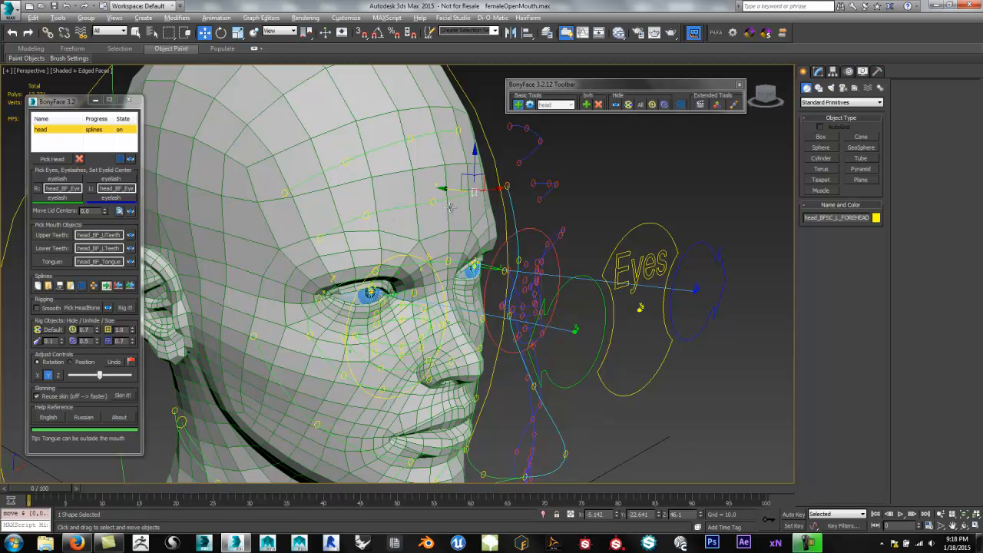
{"action": "middle_click_drag", "start_coordinate": [451, 208], "coordinate": [448, 205], "text": "alt"}
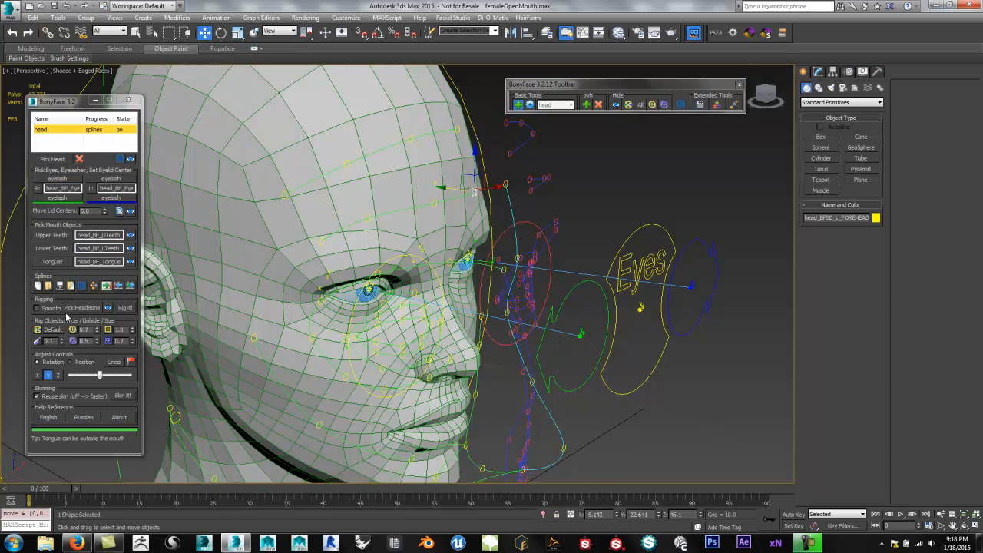
{"action": "left_click", "coordinate": [95, 287]}
{"action": "left_click_drag", "start_coordinate": [453, 230], "coordinate": [656, 139]}
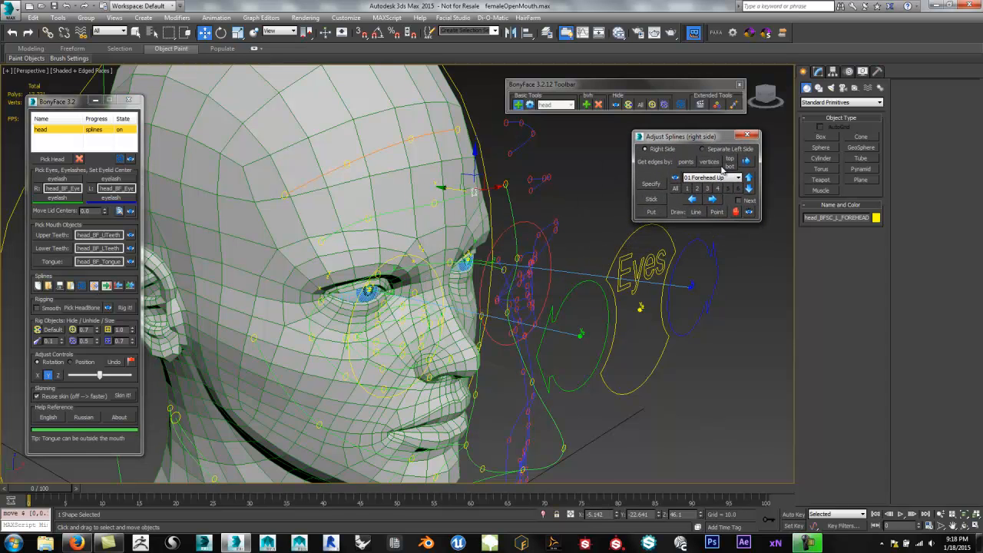
{"action": "middle_click_drag", "start_coordinate": [563, 274], "coordinate": [573, 252], "text": "alt"}
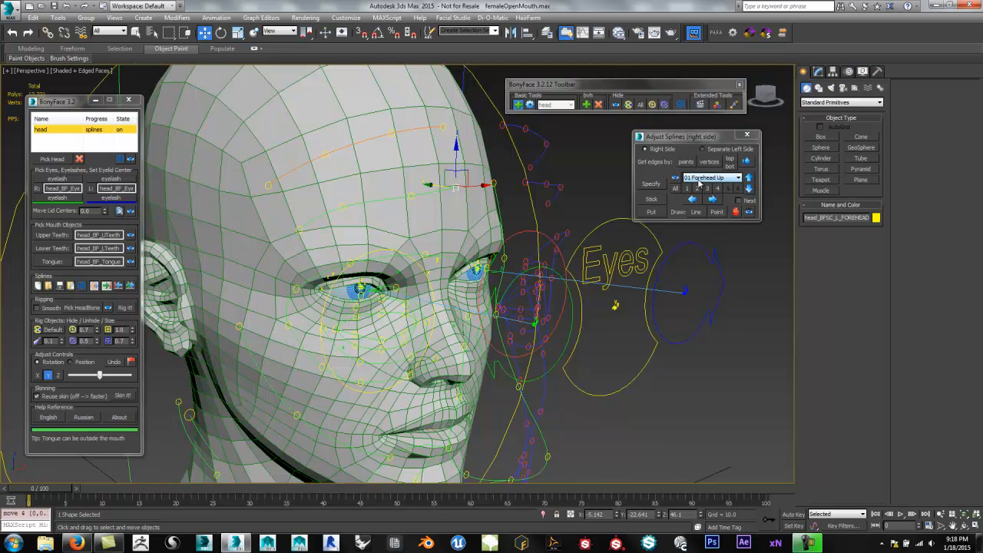
- Go through the 02 Forehead Low and 03 Brow splines in the Adjust Splines window and return to 01 Forehead Up
{"action": "left_click", "coordinate": [699, 178]}
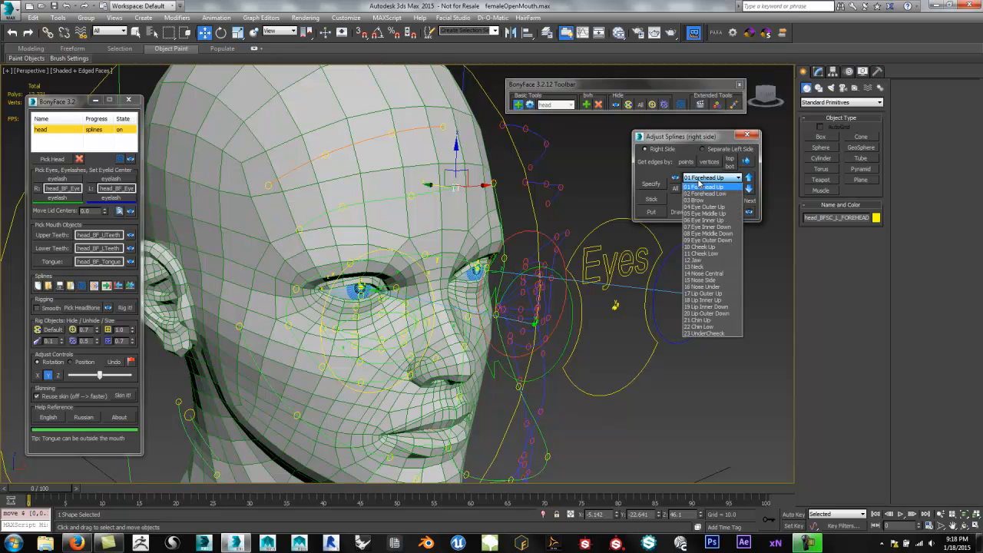
{"action": "left_click", "coordinate": [700, 193]}
{"action": "left_click", "coordinate": [701, 179]}
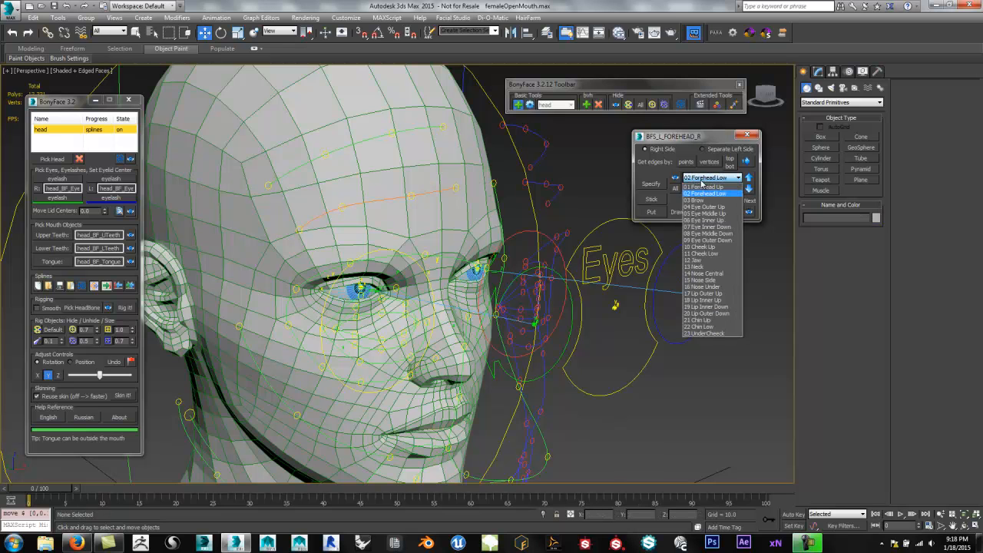
{"action": "left_click", "coordinate": [701, 200]}
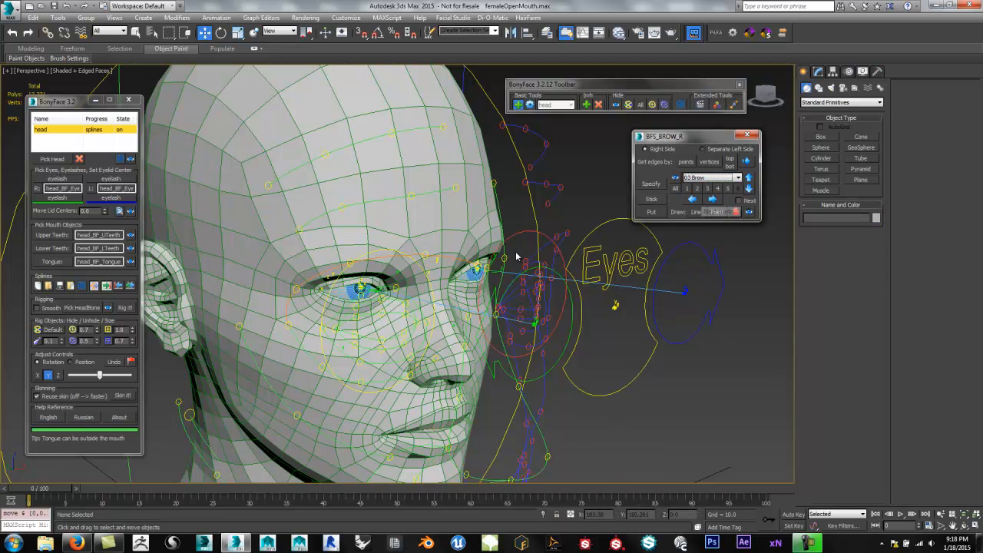
{"action": "left_click", "coordinate": [710, 178]}
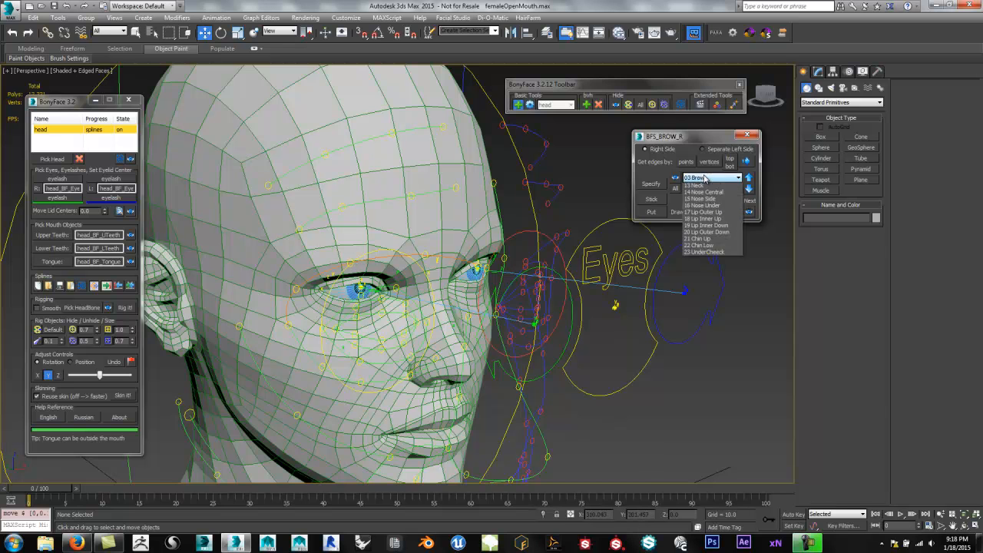
{"action": "left_click", "coordinate": [705, 195]}
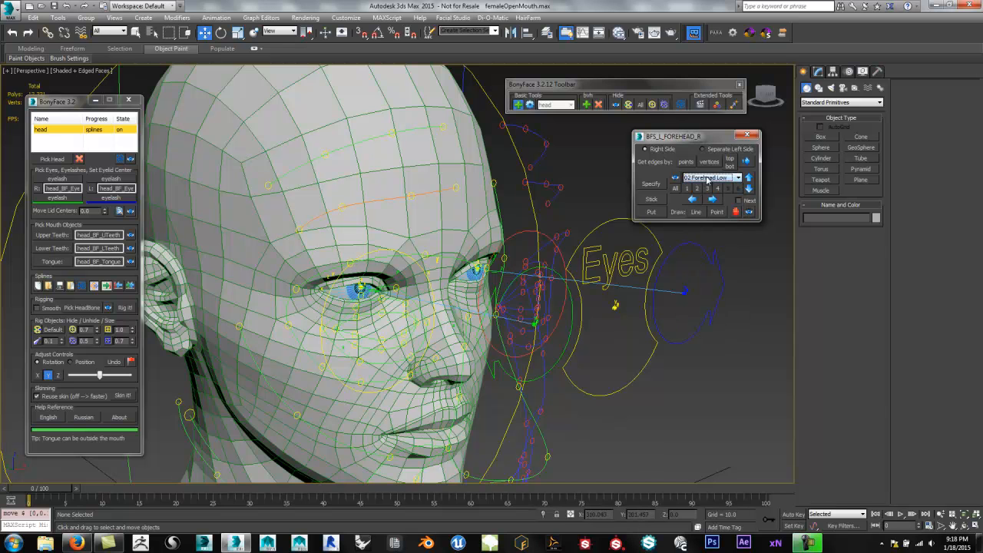
{"action": "left_click", "coordinate": [708, 177]}
{"action": "left_click", "coordinate": [707, 186]}
- Hide the 01 Forehead Up spline and show it again, keeping it as the current spline
{"action": "left_click", "coordinate": [675, 179]}
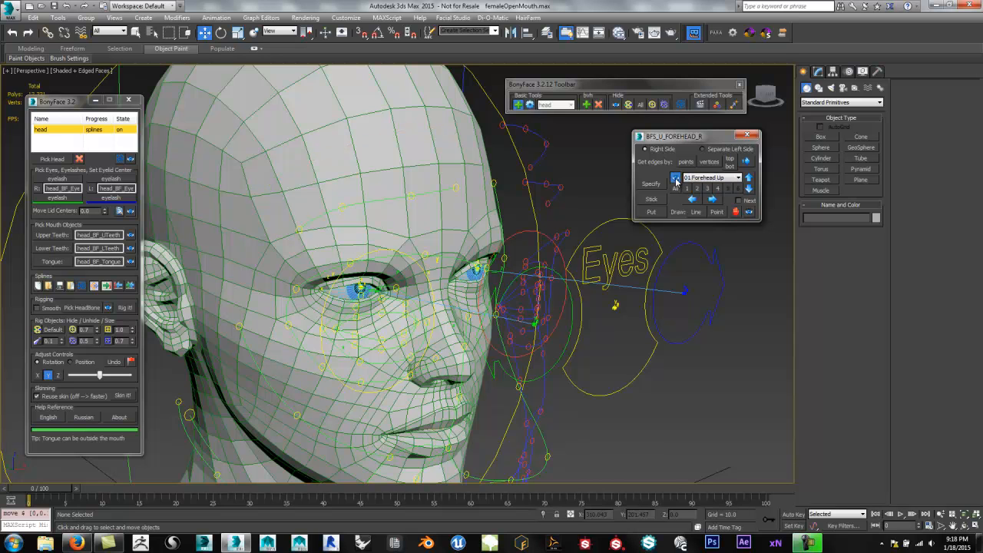
{"action": "left_click", "coordinate": [675, 179]}
{"action": "left_click", "coordinate": [700, 178]}
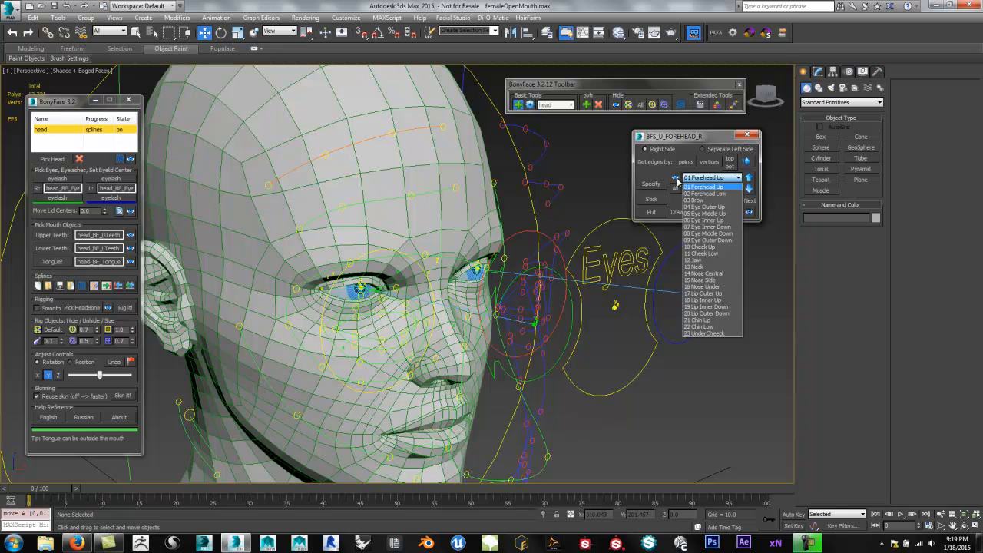
{"action": "left_click", "coordinate": [673, 179]}
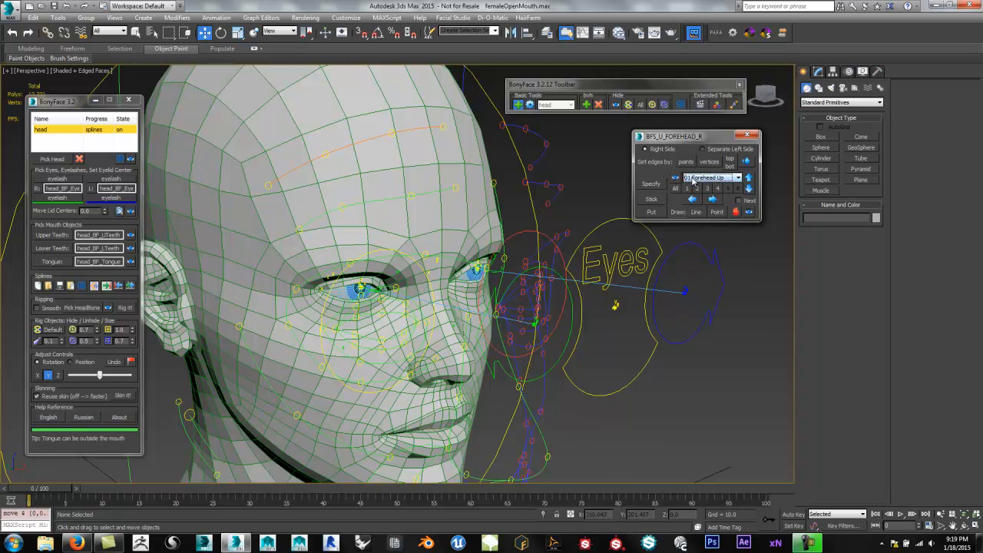
{"action": "left_click", "coordinate": [693, 179]}
{"action": "left_click", "coordinate": [703, 189]}
- Select all controls of the 01 Forehead Up spline together, and check controls 1 to 4 individually by number
{"action": "left_click", "coordinate": [676, 189]}
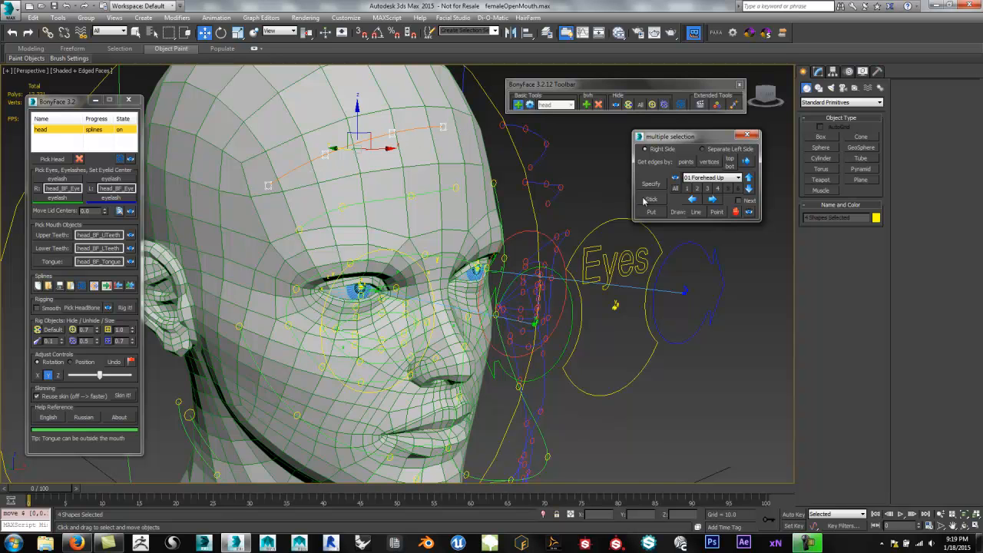
{"action": "left_click", "coordinate": [686, 190]}
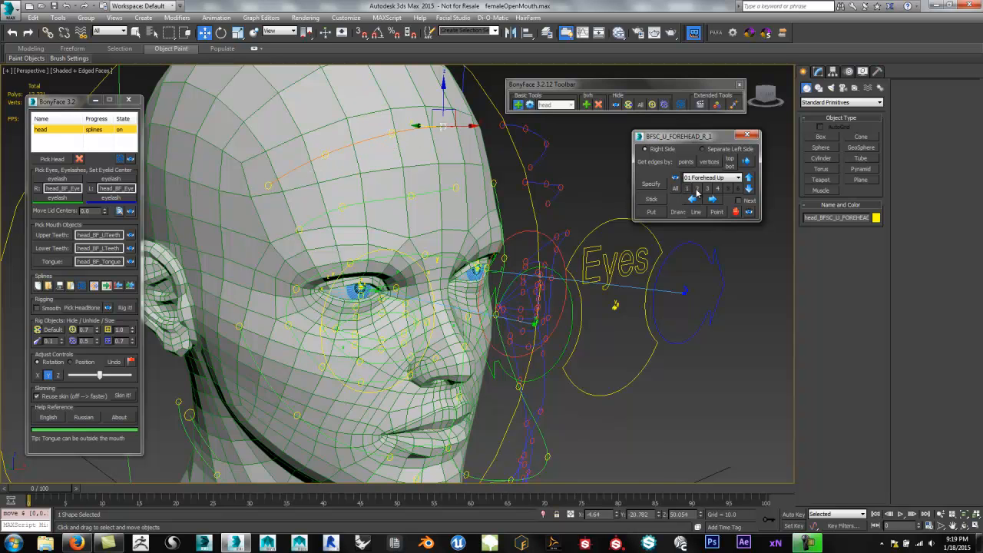
{"action": "left_click", "coordinate": [697, 188]}
{"action": "left_click", "coordinate": [706, 192]}
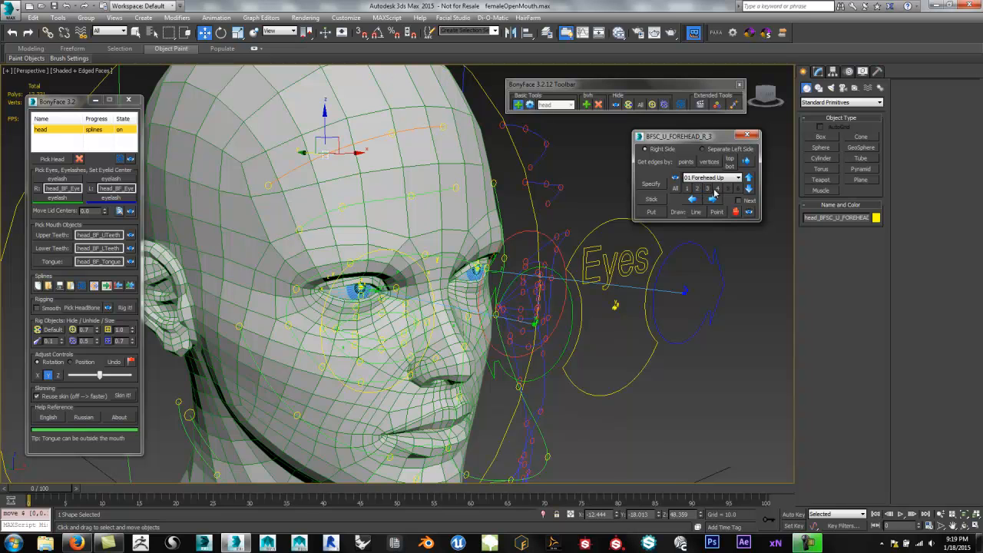
{"action": "left_click", "coordinate": [717, 190]}
{"action": "left_click", "coordinate": [697, 192]}
{"action": "left_click", "coordinate": [696, 191]}
{"action": "left_click", "coordinate": [706, 191]}
{"action": "left_click", "coordinate": [717, 191]}
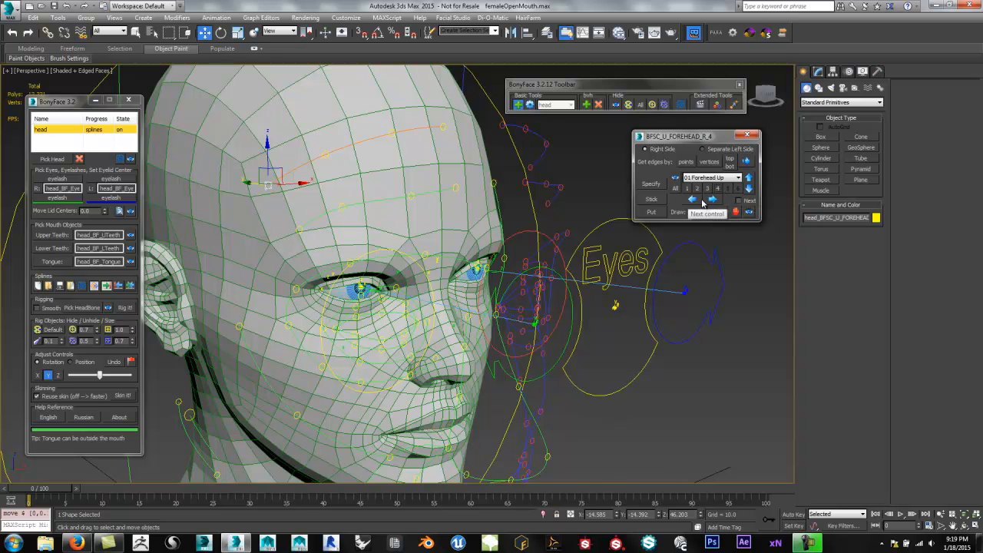
- Cycle forward and back through the 01 Forehead Up controls one at a time, ending on control 4
{"action": "left_click", "coordinate": [709, 202]}
{"action": "left_click", "coordinate": [710, 202]}
{"action": "left_click", "coordinate": [709, 202]}
{"action": "left_click", "coordinate": [709, 203]}
{"action": "left_click", "coordinate": [710, 202]}
{"action": "left_click", "coordinate": [709, 202]}
{"action": "left_click", "coordinate": [710, 202]}
{"action": "left_click", "coordinate": [710, 202]}
{"action": "left_click", "coordinate": [709, 202]}
{"action": "left_click", "coordinate": [709, 203]}
{"action": "left_click", "coordinate": [709, 202]}
{"action": "left_click", "coordinate": [709, 203]}
{"action": "left_click", "coordinate": [699, 203]}
{"action": "left_click", "coordinate": [710, 201]}
{"action": "left_click", "coordinate": [698, 201]}
{"action": "left_click", "coordinate": [708, 201]}
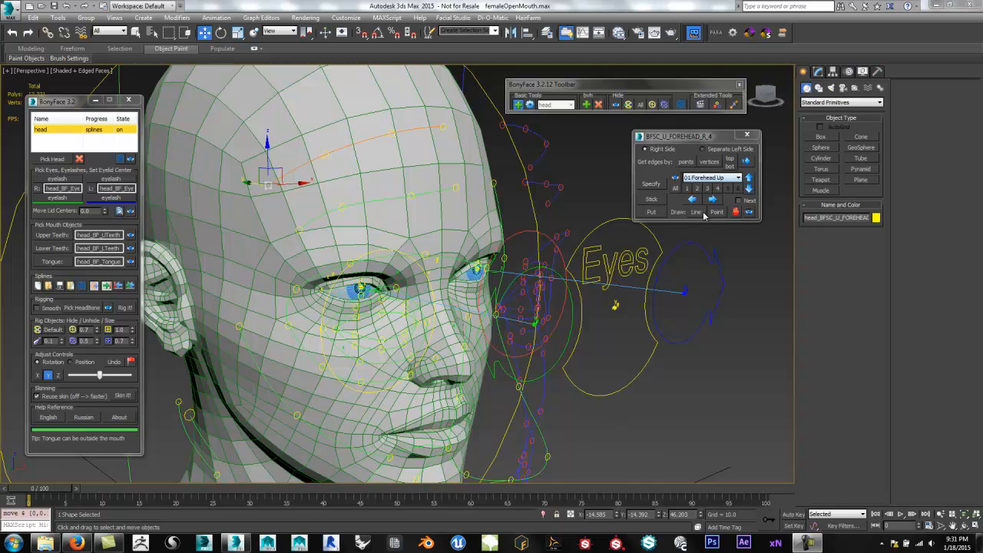
- Redraw the 01 Forehead Up spline as a line on the head surface, from near the forehead center outward along the lower edge loop
{"action": "left_click", "coordinate": [696, 212]}
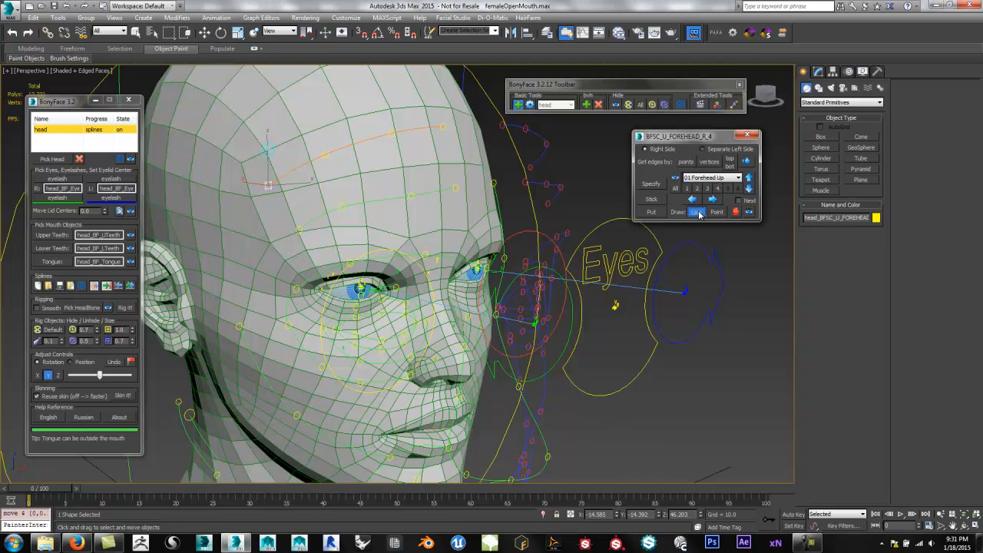
{"action": "left_click", "coordinate": [403, 169]}
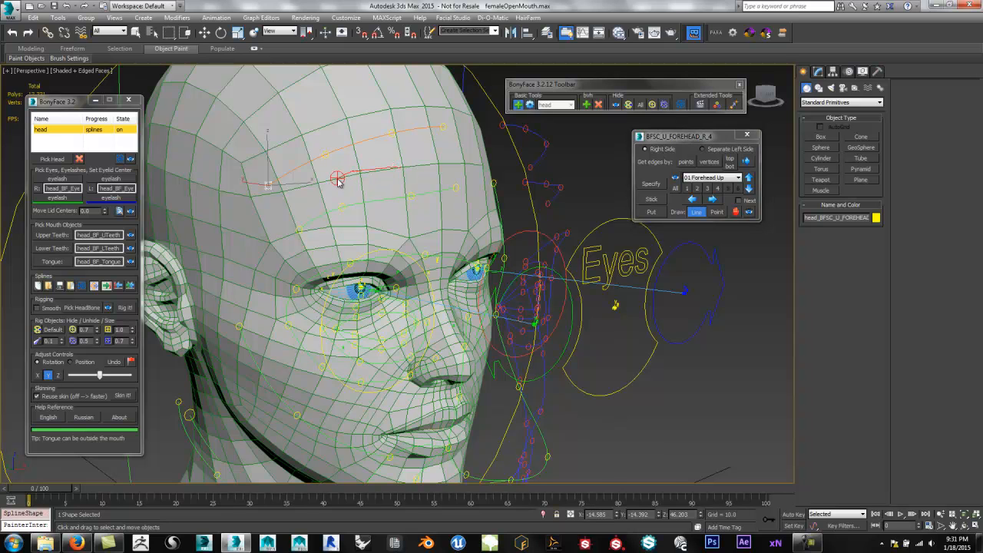
{"action": "right_click", "coordinate": [280, 195]}
{"action": "left_click", "coordinate": [279, 195]}
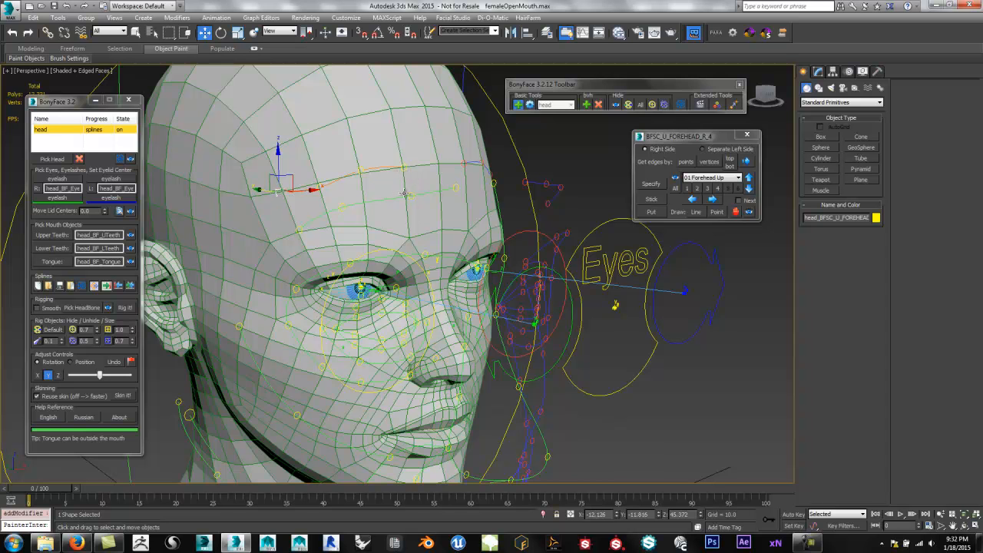
- Nudge the second control from the center of the upper forehead spline slightly up along the Z axis
{"action": "scroll", "coordinate": [404, 193], "scroll_direction": "up", "scroll_amount": 5}
{"action": "middle_click_drag", "start_coordinate": [410, 189], "coordinate": [465, 262]}
{"action": "scroll", "coordinate": [420, 254], "scroll_direction": "up", "scroll_amount": 4}
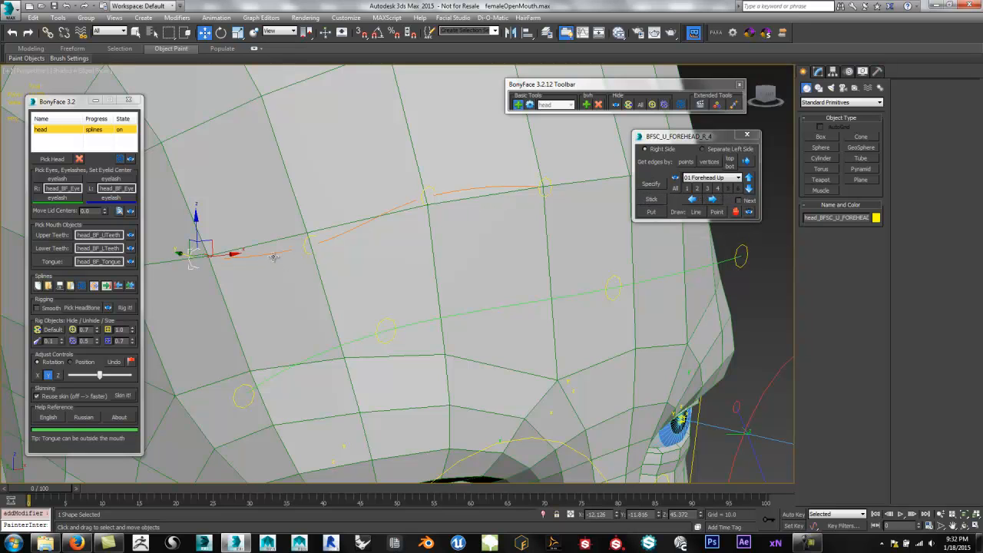
{"action": "left_click", "coordinate": [423, 190]}
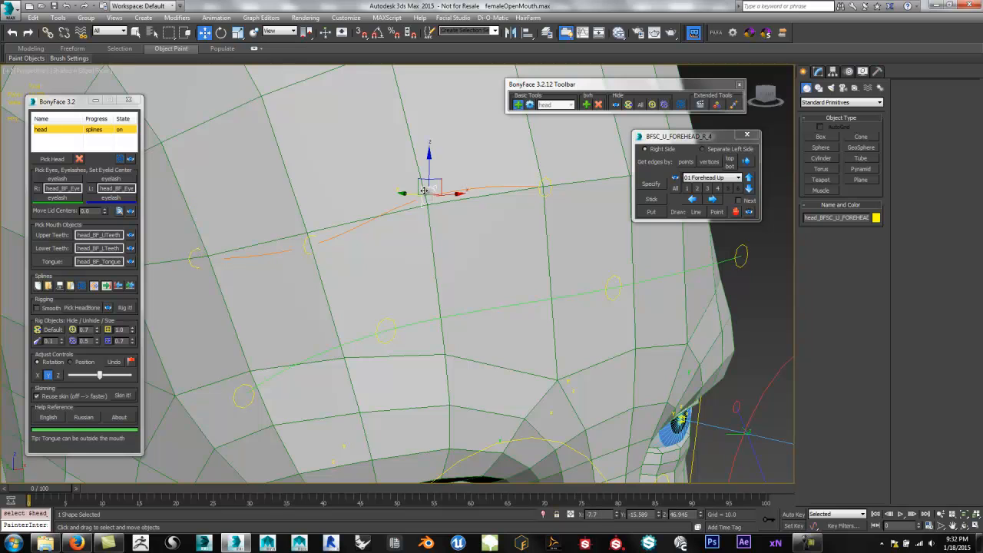
{"action": "mouse_move", "coordinate": [430, 154]}
{"action": "left_mouse_down"}
{"action": "mouse_move", "coordinate": [430, 163]}
{"action": "mouse_move", "coordinate": [430, 152]}
{"action": "left_mouse_up"}
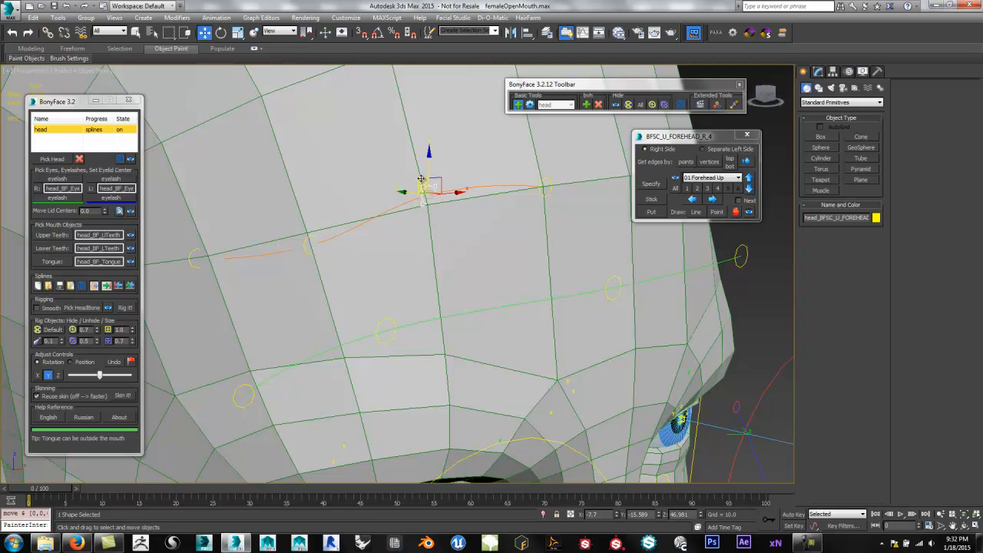
{"action": "middle_click_drag", "start_coordinate": [461, 263], "coordinate": [471, 256]}
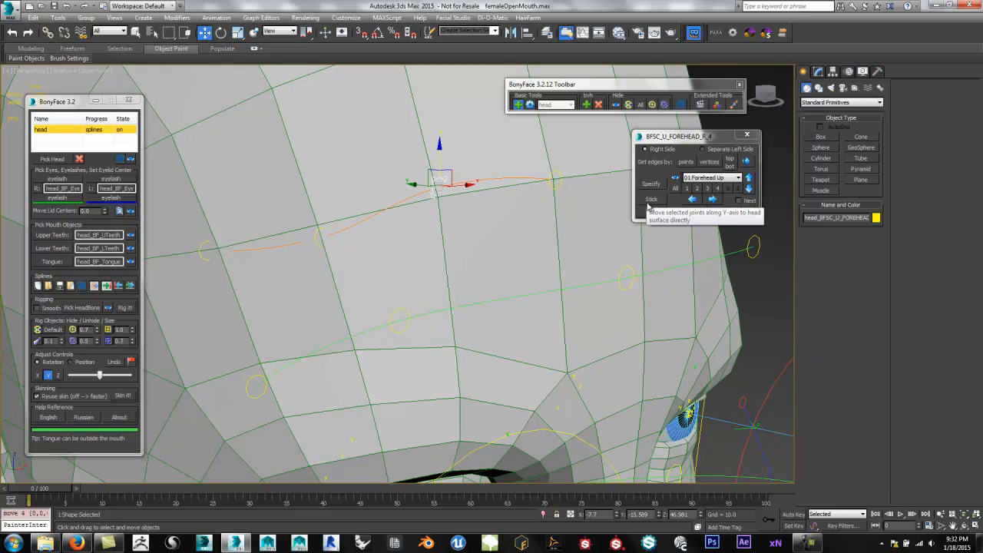
- Select the innermost control of the upper forehead spline and stick it to the head surface at the edge loop
{"action": "left_click", "coordinate": [557, 184]}
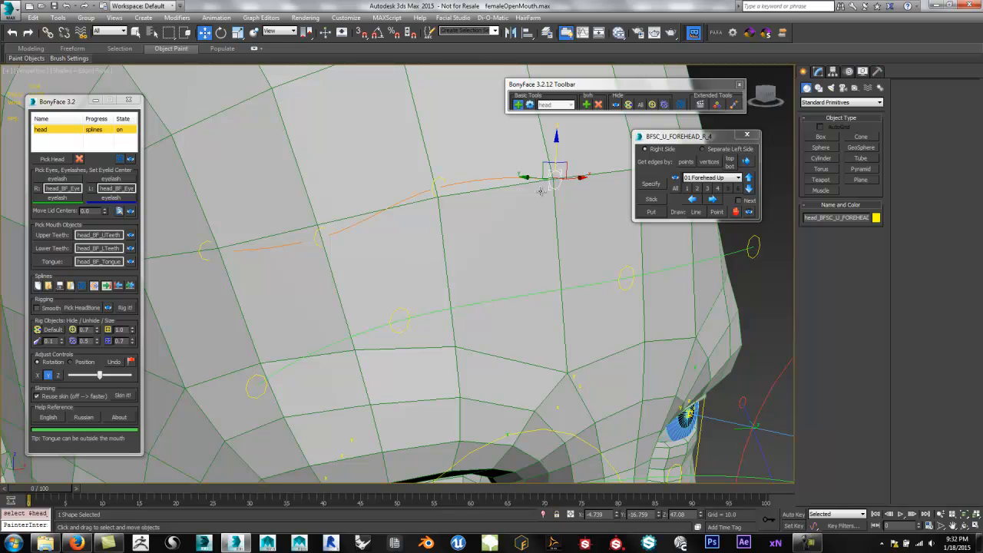
{"action": "middle_click_drag", "start_coordinate": [558, 167], "coordinate": [538, 188]}
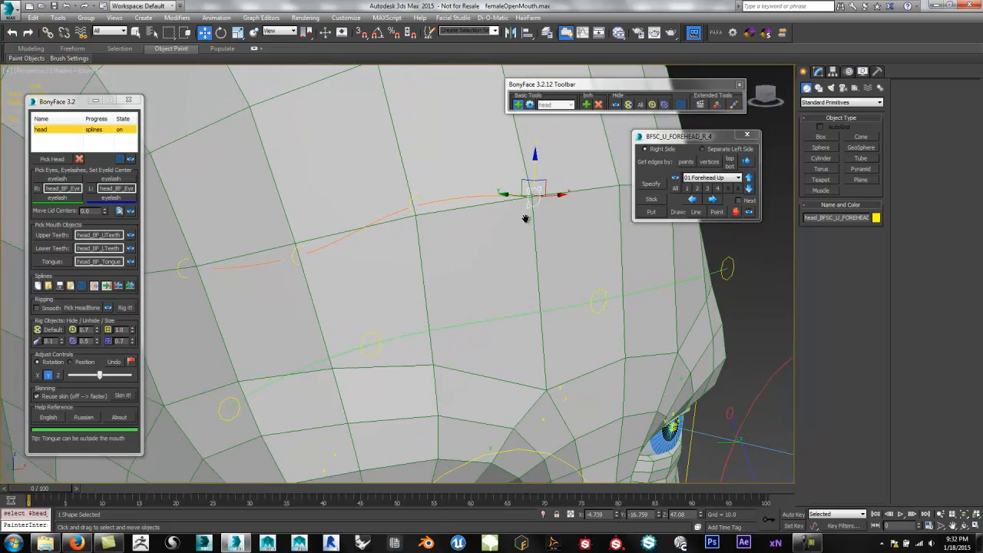
{"action": "left_click", "coordinate": [653, 189]}
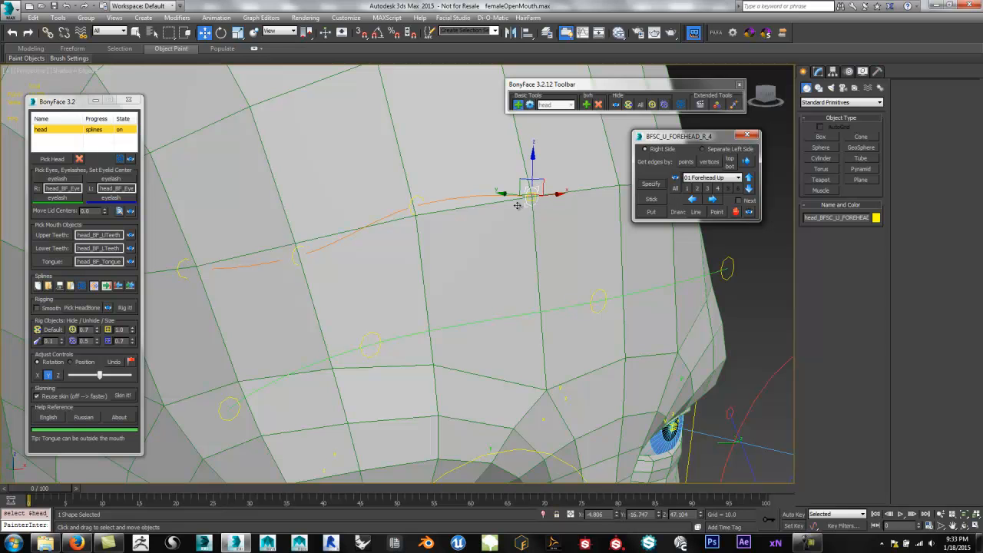
- Move the second control of the upper forehead spline down onto the mesh edge loop
{"action": "left_click", "coordinate": [416, 198]}
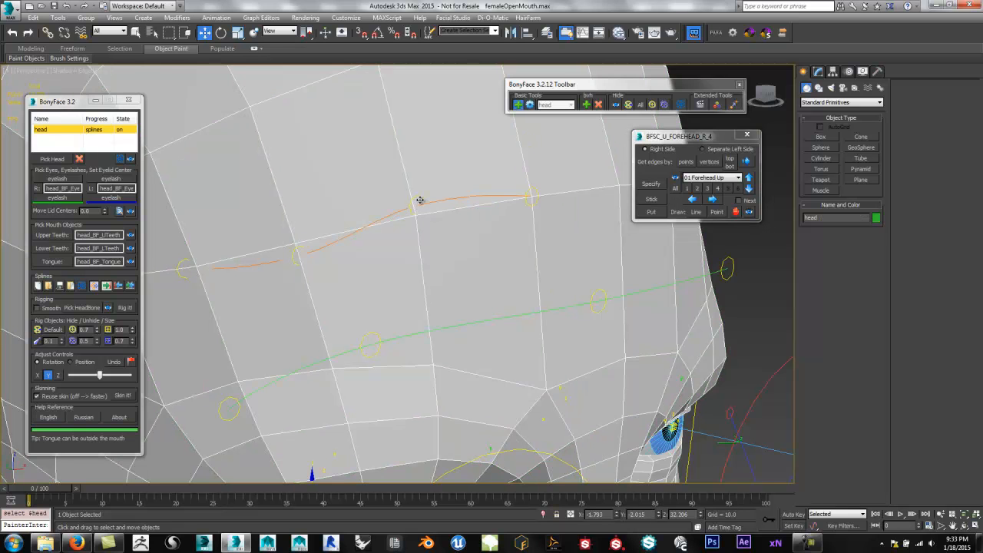
{"action": "left_click", "coordinate": [419, 198]}
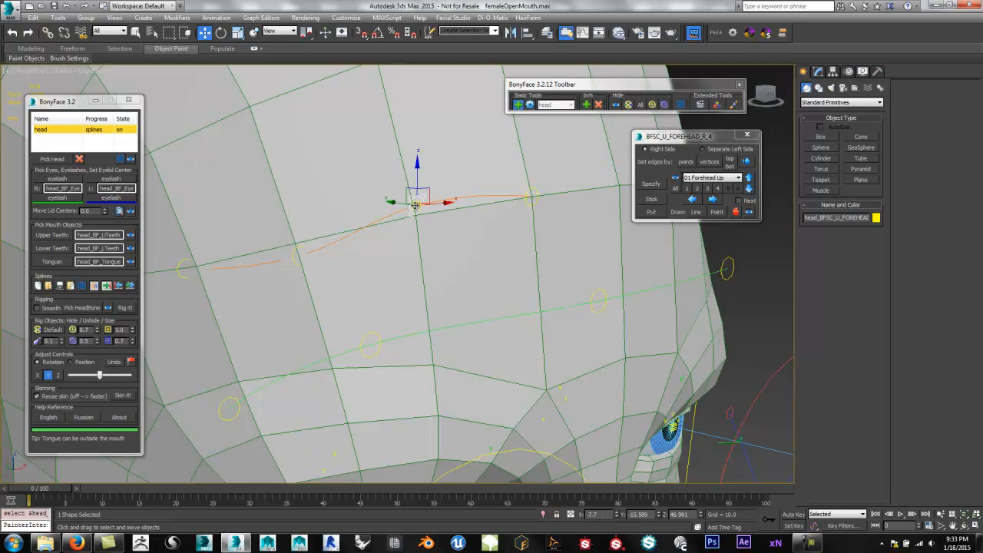
{"action": "left_click_drag", "start_coordinate": [419, 201], "coordinate": [415, 214]}
{"action": "middle_click_drag", "start_coordinate": [376, 263], "coordinate": [463, 244]}
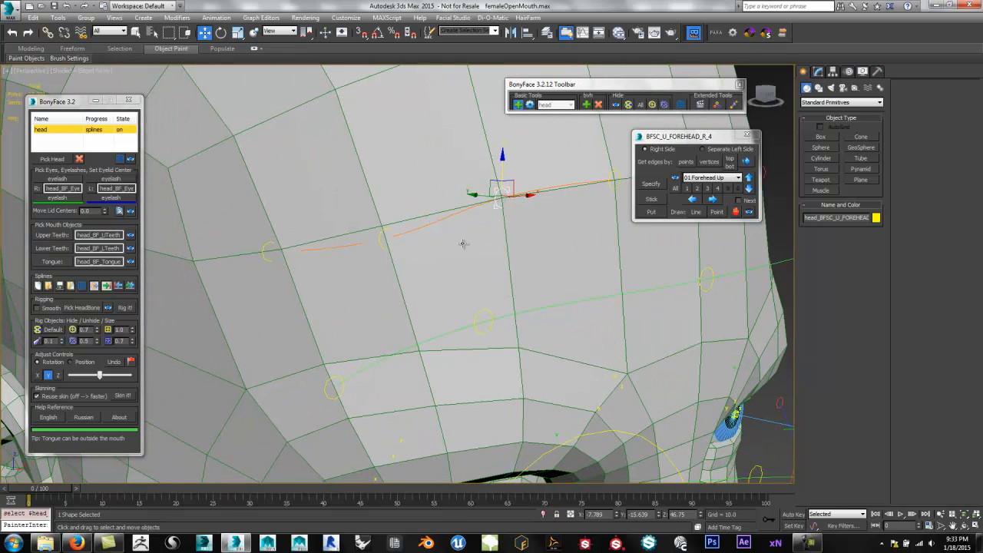
- Align the two outer controls of the upper forehead spline with the mesh edge loop and stick each to the head surface
{"action": "left_click", "coordinate": [381, 235]}
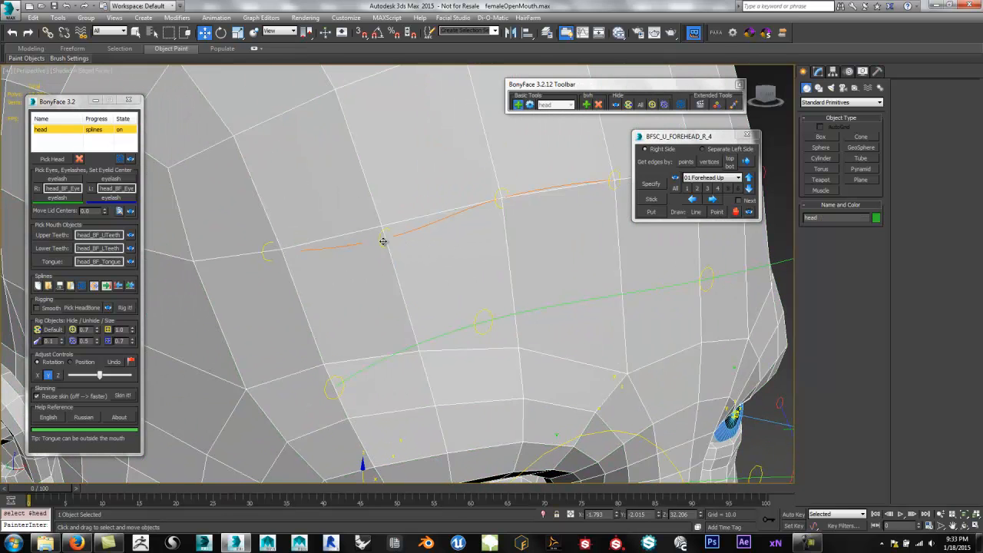
{"action": "left_click", "coordinate": [381, 235]}
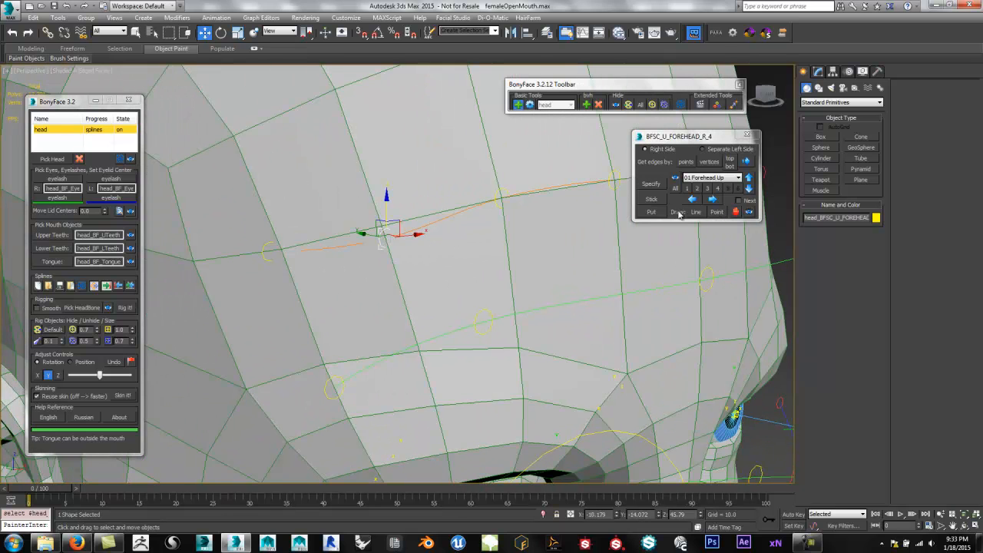
{"action": "left_click", "coordinate": [656, 199]}
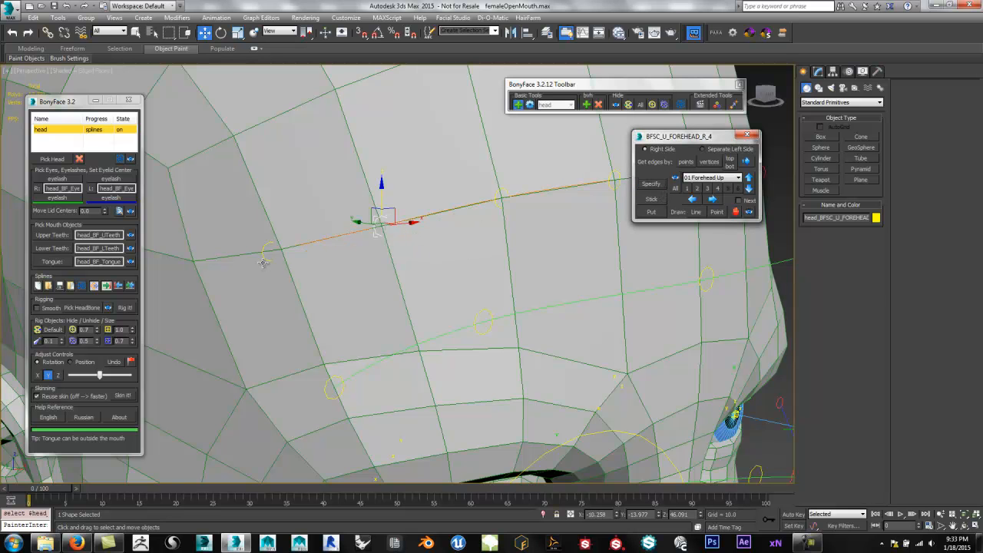
{"action": "left_click", "coordinate": [267, 255]}
{"action": "left_click", "coordinate": [660, 182]}
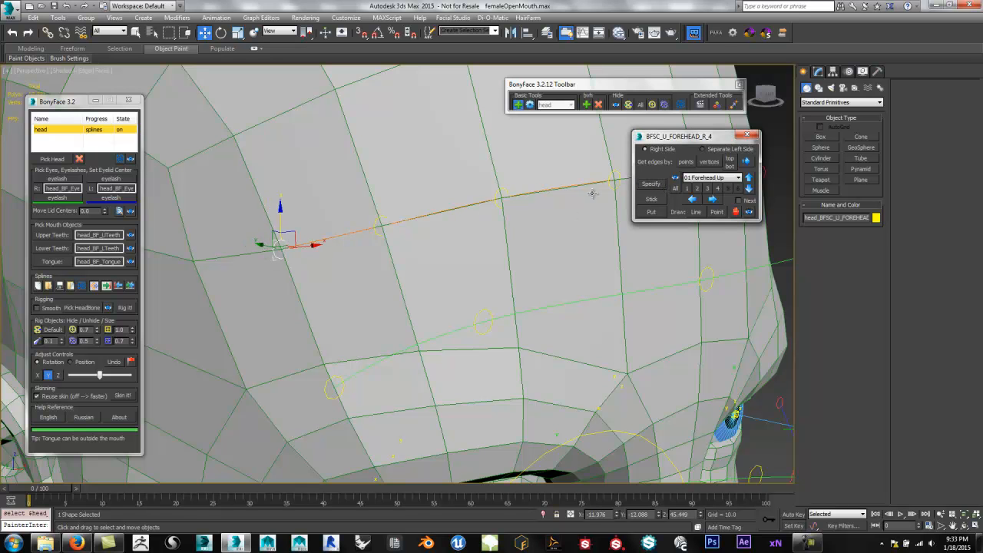
- Choose the 02 Forehead Low spline and draw it as a line along the edge loop above the brow, from the inner brow outward
{"action": "middle_click_drag", "start_coordinate": [599, 288], "coordinate": [528, 267]}
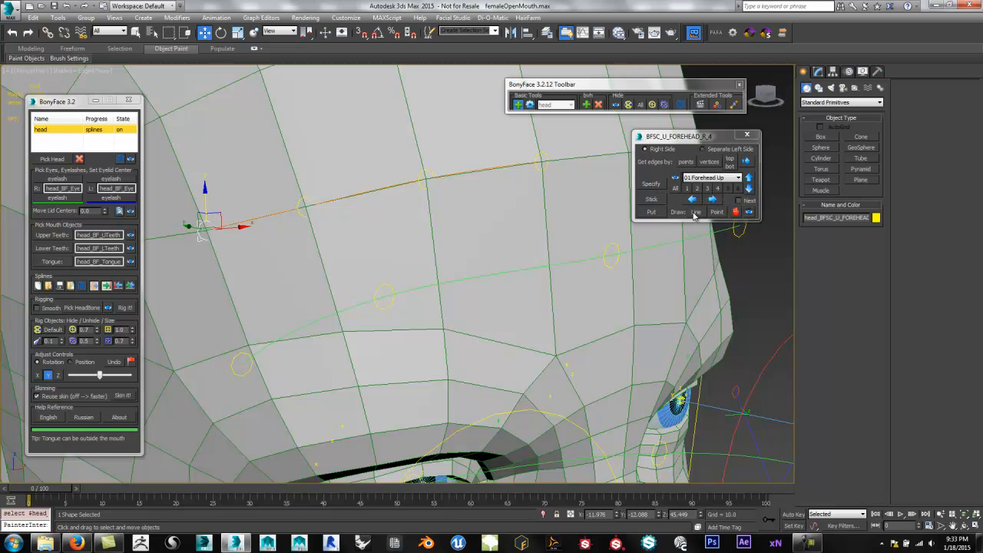
{"action": "left_click", "coordinate": [706, 178]}
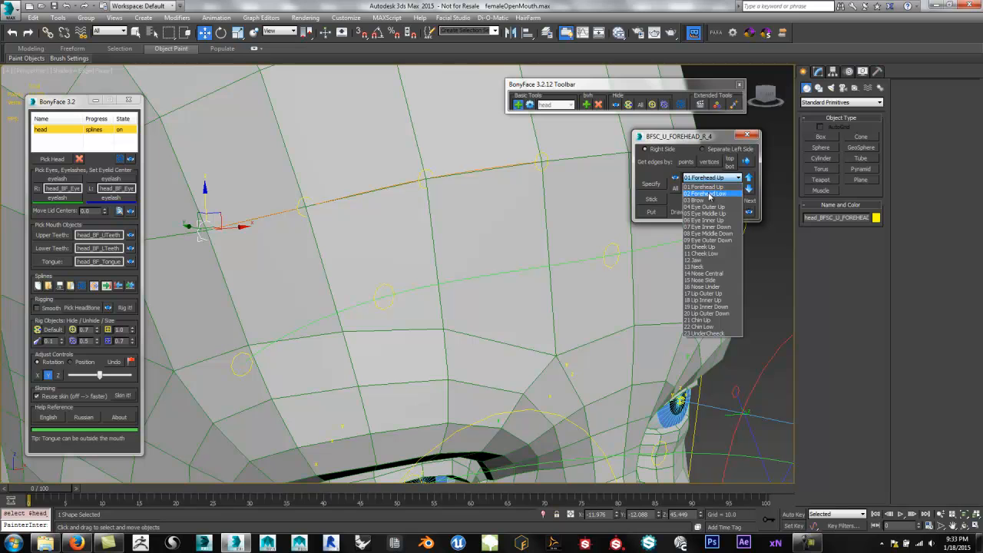
{"action": "left_click", "coordinate": [710, 192]}
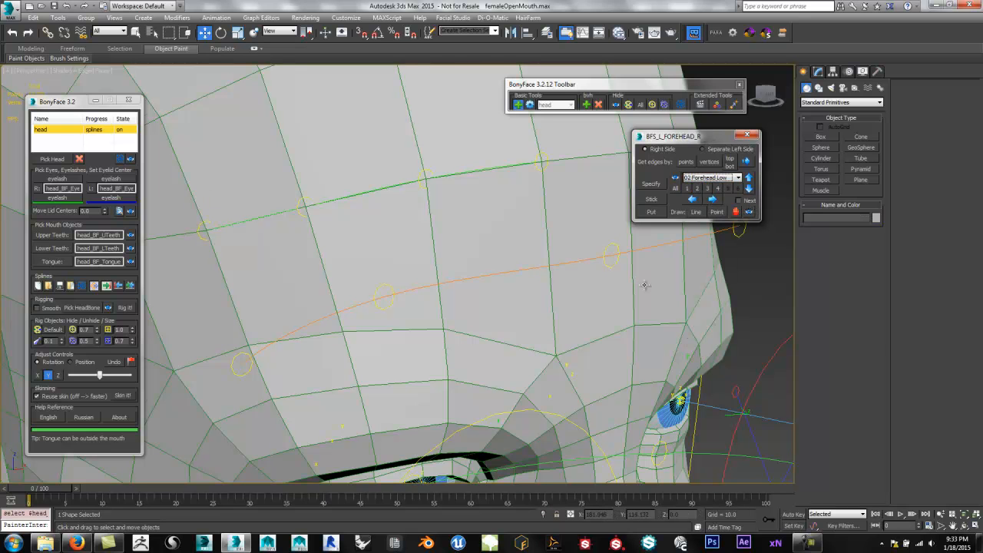
{"action": "scroll", "coordinate": [592, 272], "scroll_direction": "down", "scroll_amount": 3}
{"action": "scroll", "coordinate": [578, 298], "scroll_direction": "down", "scroll_amount": 4}
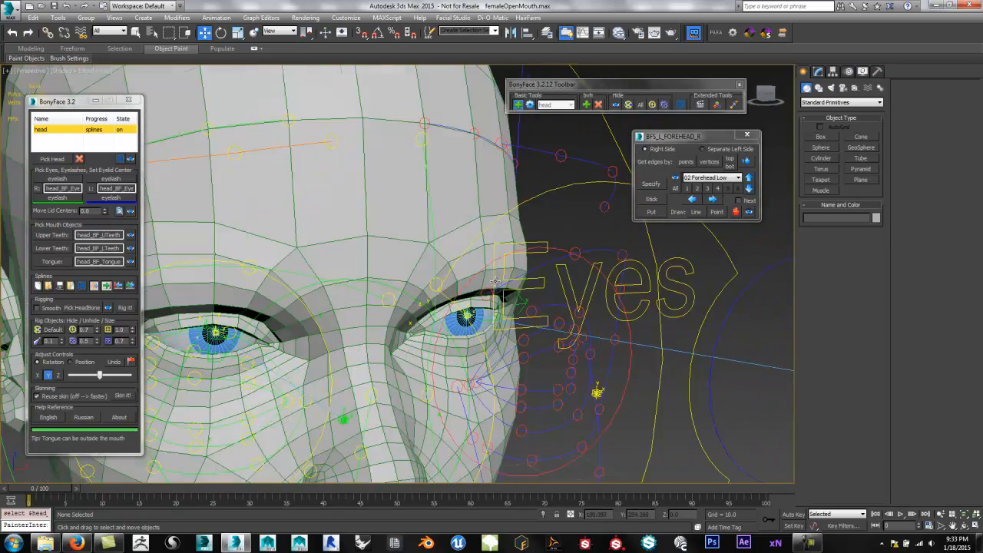
{"action": "scroll", "coordinate": [505, 281], "scroll_direction": "up", "scroll_amount": 3}
{"action": "middle_click_drag", "start_coordinate": [301, 219], "coordinate": [337, 223]}
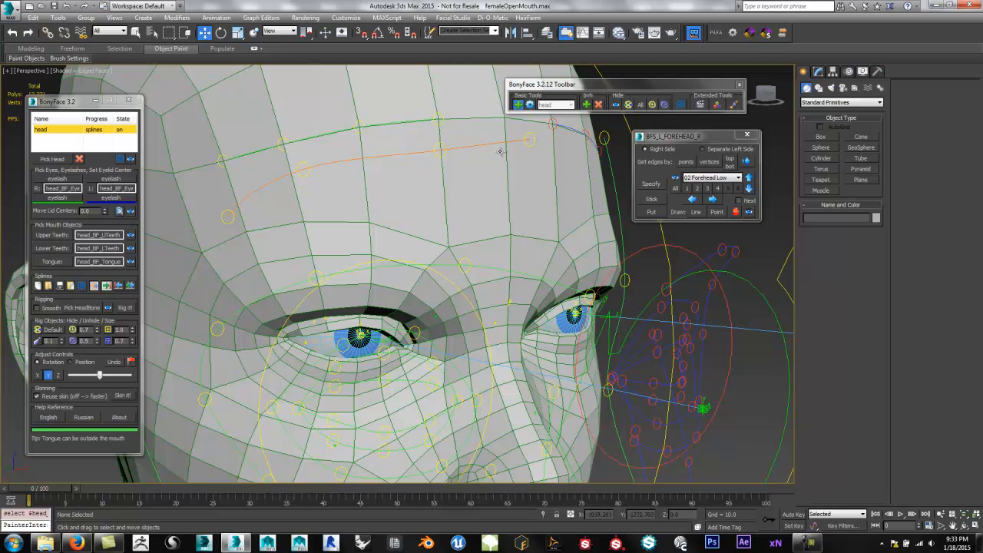
{"action": "left_click", "coordinate": [695, 213]}
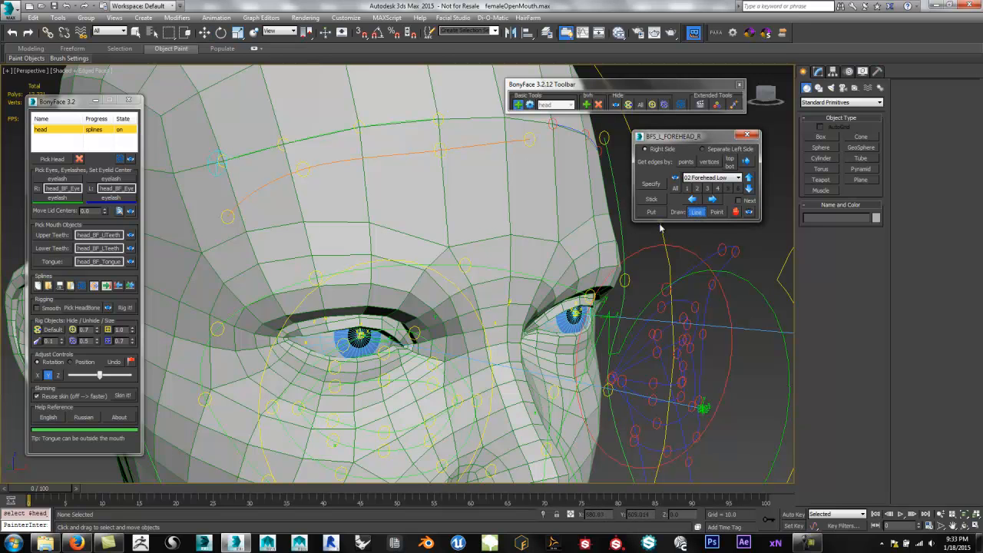
{"action": "mouse_move", "coordinate": [449, 250]}
{"action": "left_mouse_down"}
{"action": "mouse_move", "coordinate": [326, 221]}
{"action": "mouse_move", "coordinate": [235, 226]}
{"action": "mouse_move", "coordinate": [226, 235]}
{"action": "left_mouse_up"}
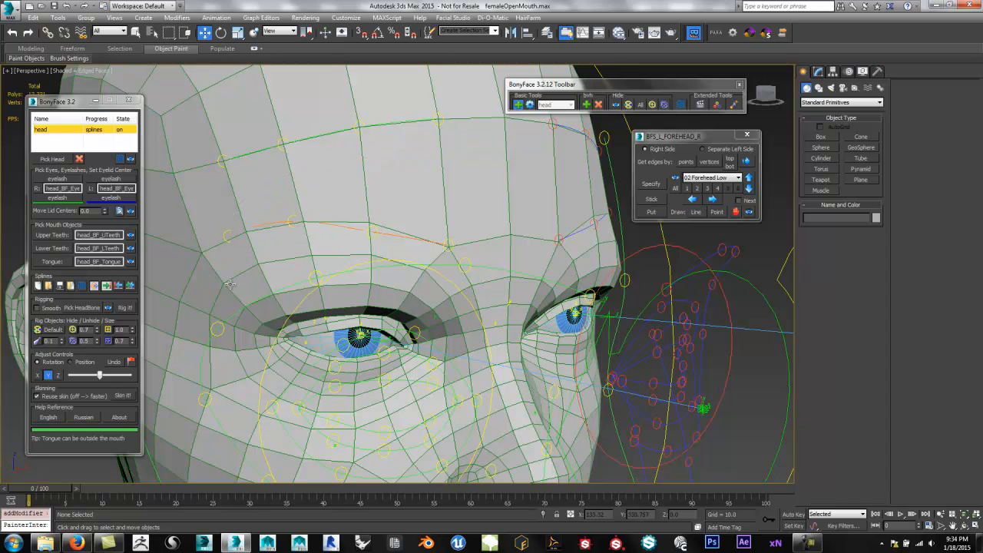
- Stick the innermost and the second control of the lower forehead spline to the head surface at the edge loop
{"action": "scroll", "coordinate": [410, 252], "scroll_direction": "up", "scroll_amount": 4}
{"action": "middle_click_drag", "start_coordinate": [408, 232], "coordinate": [453, 240]}
{"action": "left_click", "coordinate": [519, 242]}
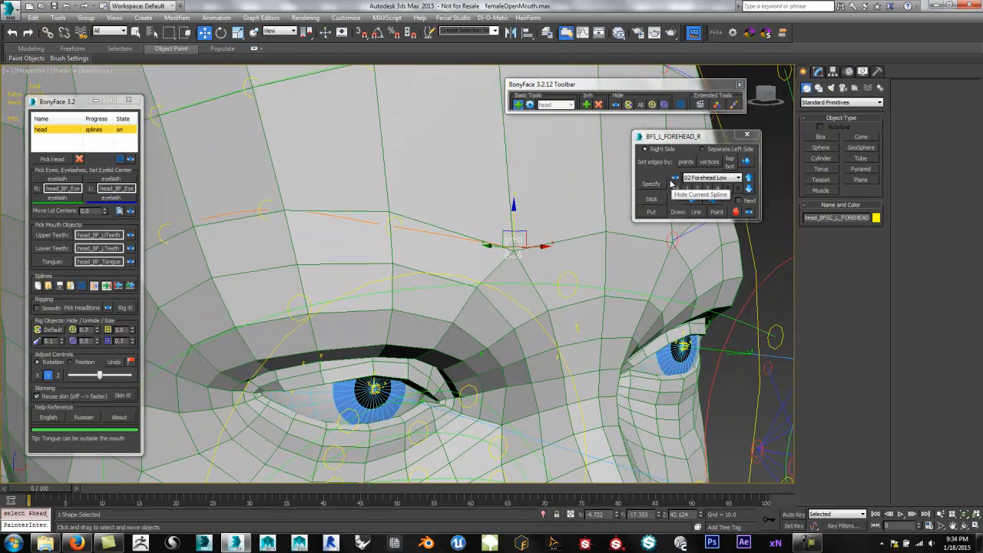
{"action": "left_click", "coordinate": [649, 200]}
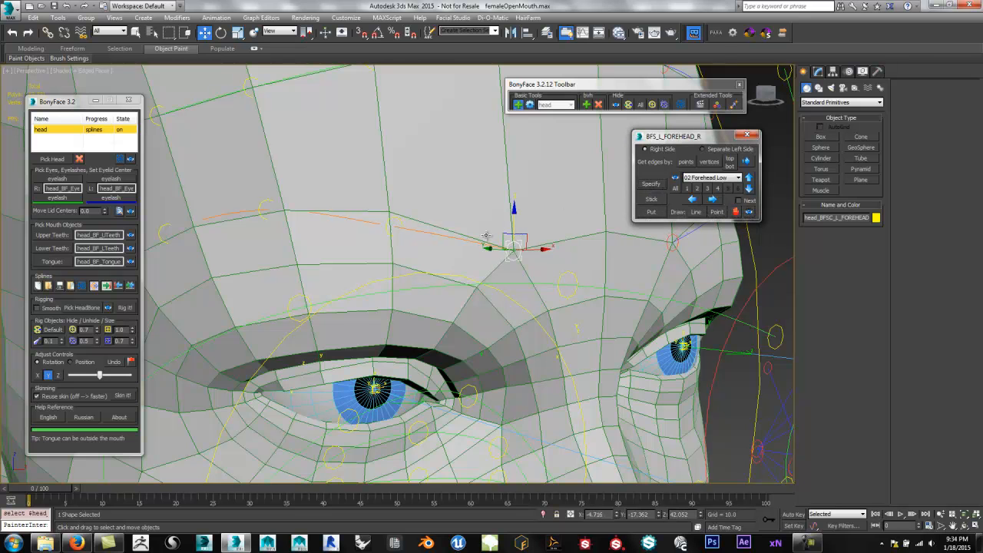
{"action": "left_click", "coordinate": [396, 222]}
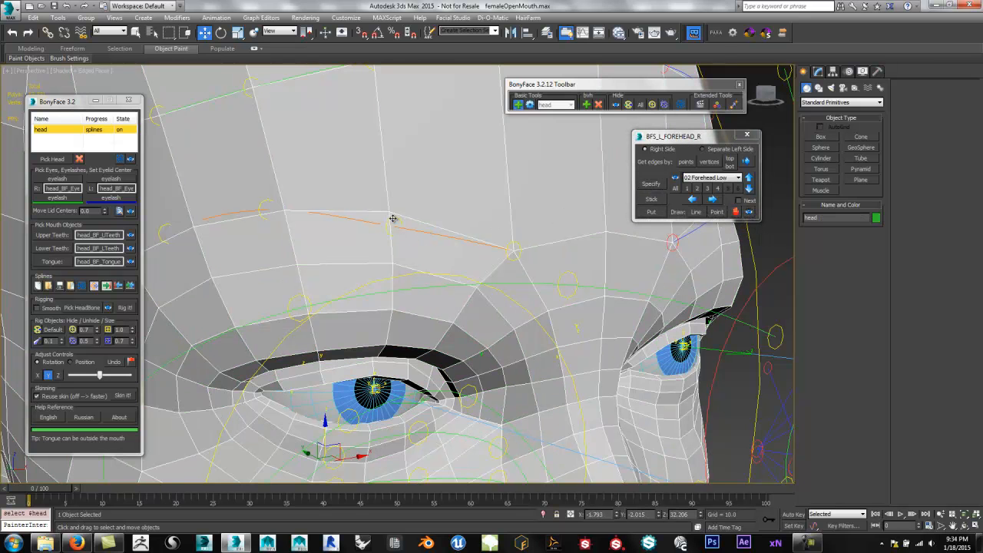
{"action": "left_click", "coordinate": [393, 219]}
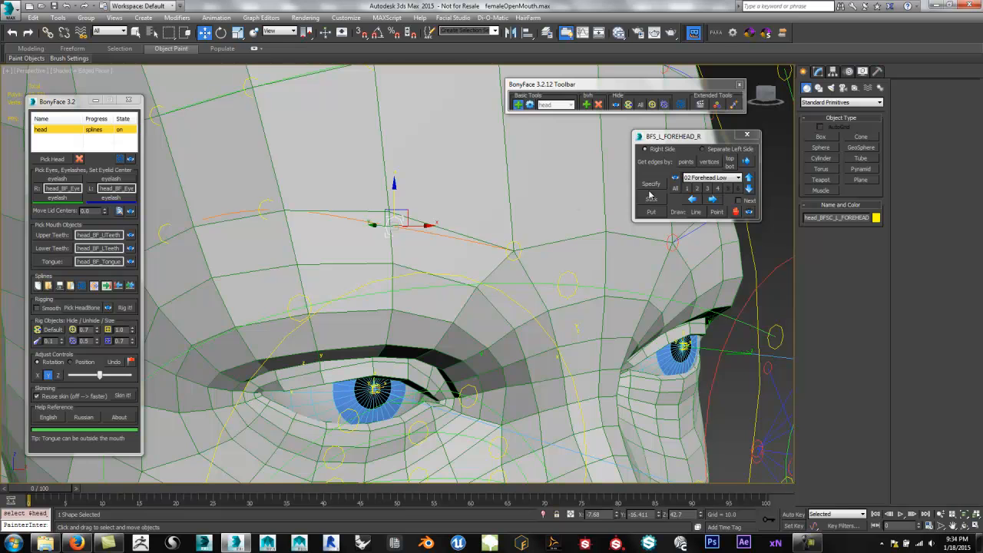
{"action": "left_click", "coordinate": [652, 199]}
- Align the two outer controls of the lower forehead spline with the mesh edge loop and stick each to the head surface
{"action": "middle_click_drag", "start_coordinate": [393, 266], "coordinate": [438, 259], "text": "alt"}
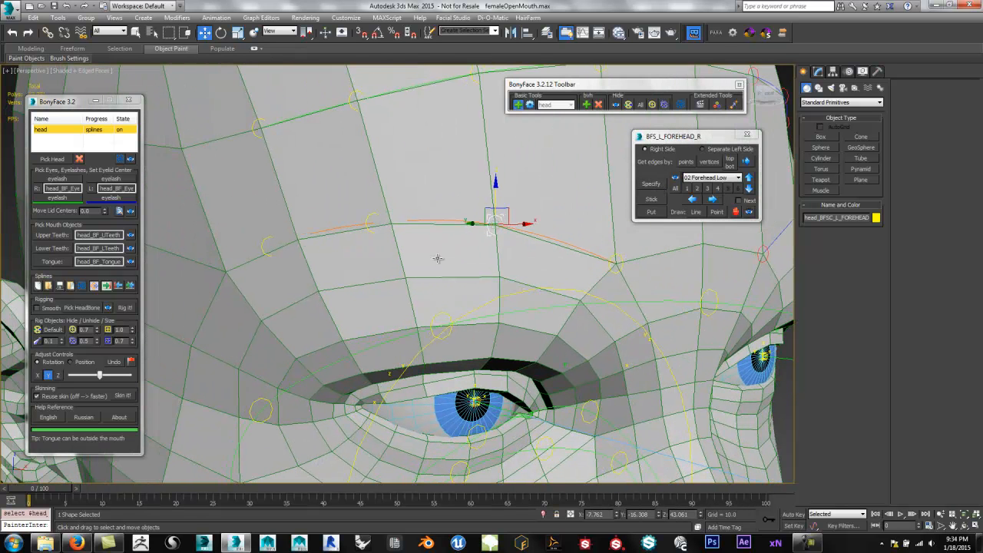
{"action": "left_click", "coordinate": [374, 218]}
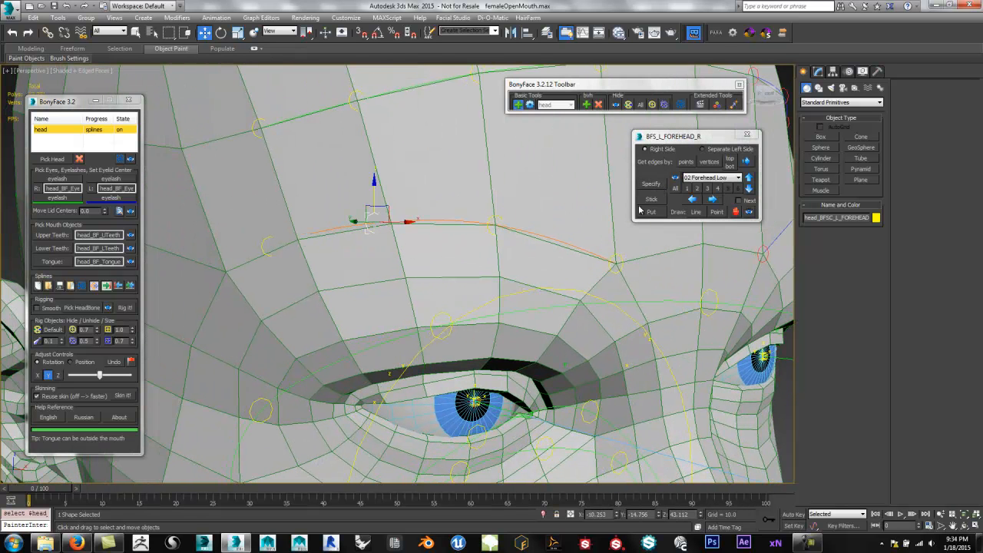
{"action": "left_click", "coordinate": [651, 186]}
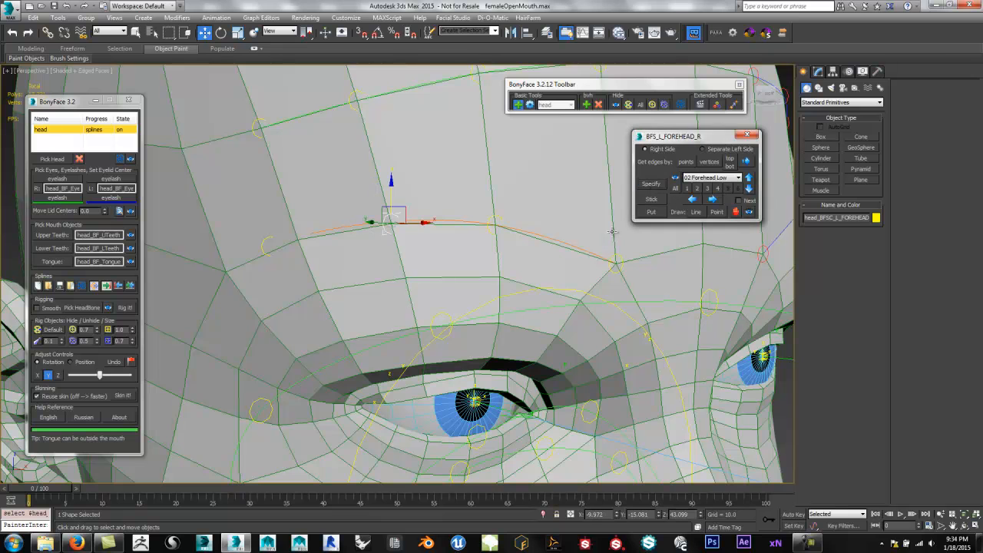
{"action": "left_click", "coordinate": [262, 247]}
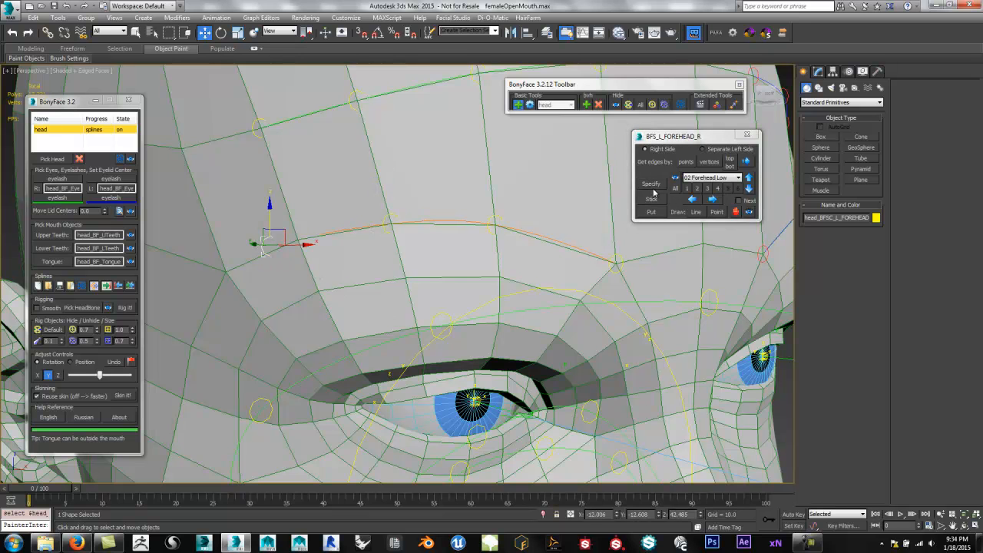
{"action": "left_click", "coordinate": [651, 187]}
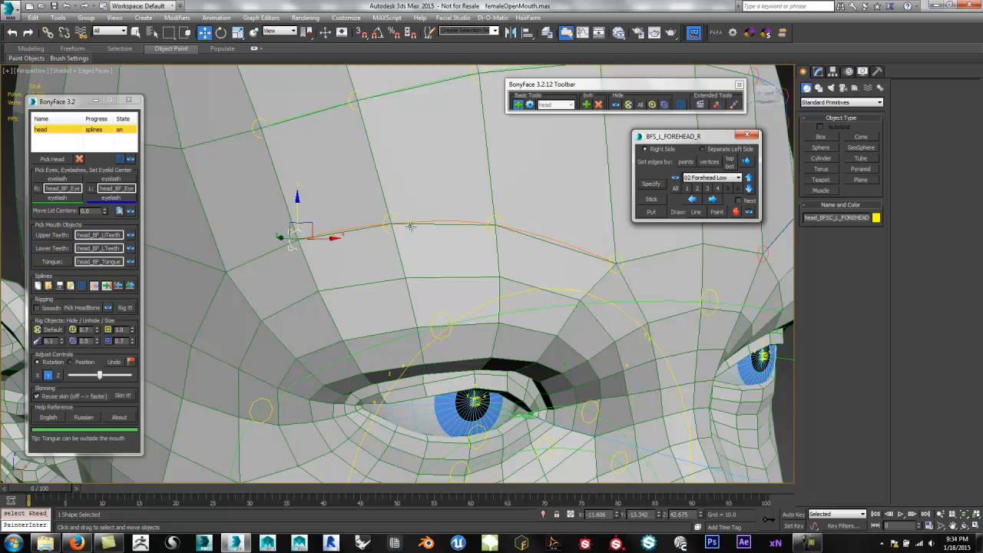
- Move the outermost control of the lower forehead spline toward the temple, and undo the last operations on that control
{"action": "left_click_drag", "start_coordinate": [295, 238], "coordinate": [243, 267]}
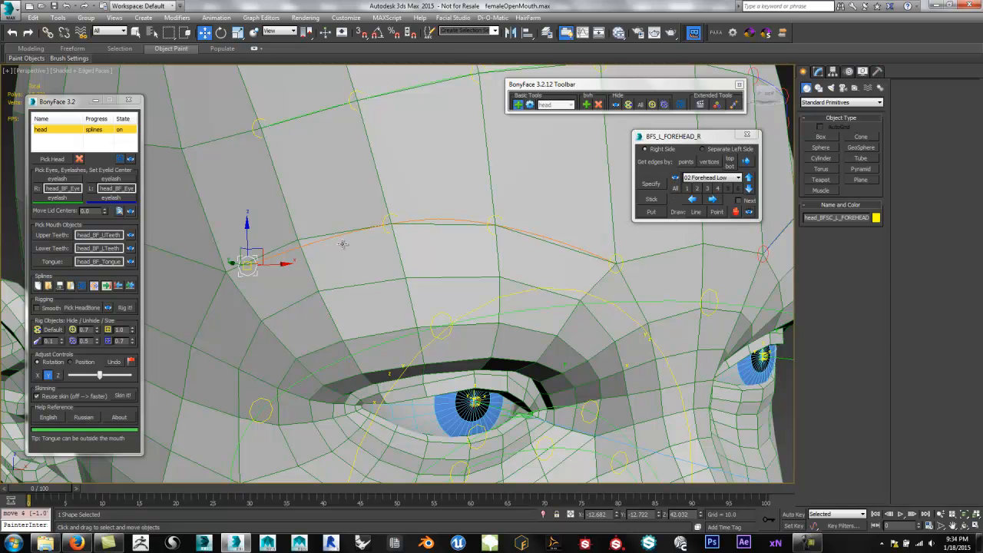
{"action": "left_click_drag", "start_coordinate": [711, 147], "coordinate": [702, 154]}
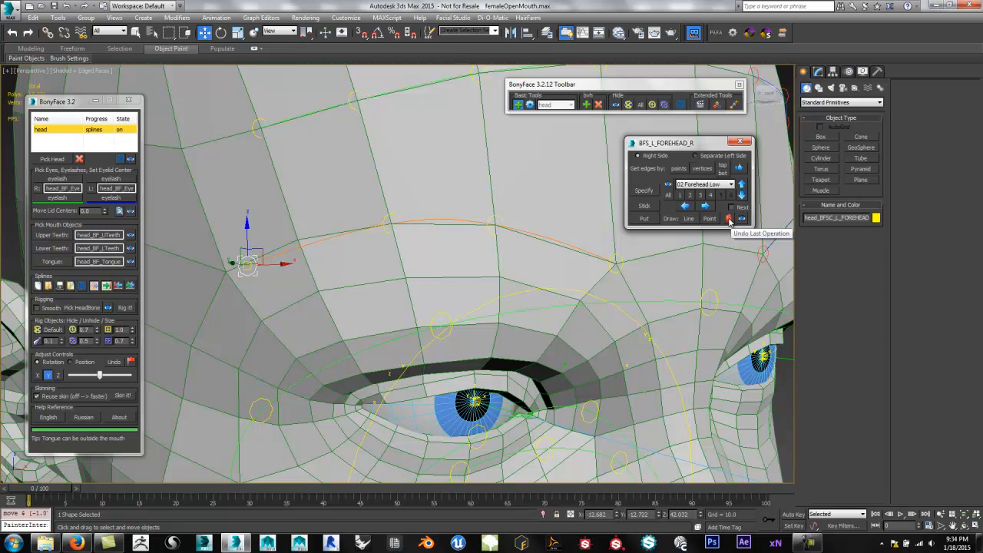
{"action": "left_click", "coordinate": [730, 221]}
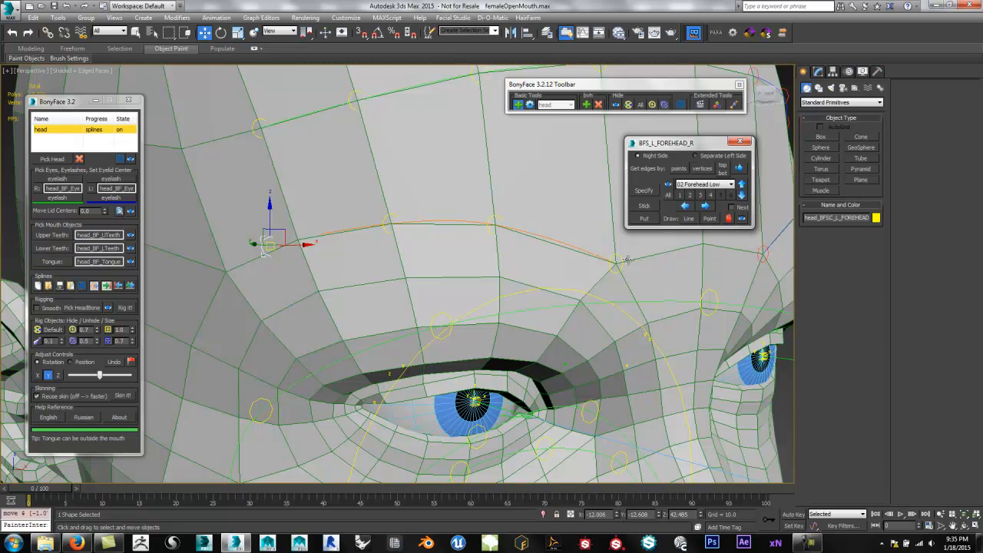
- Put the outermost control of the lower forehead spline on the mesh vertex at the outer end of the brow edge loop
{"action": "left_click", "coordinate": [650, 220]}
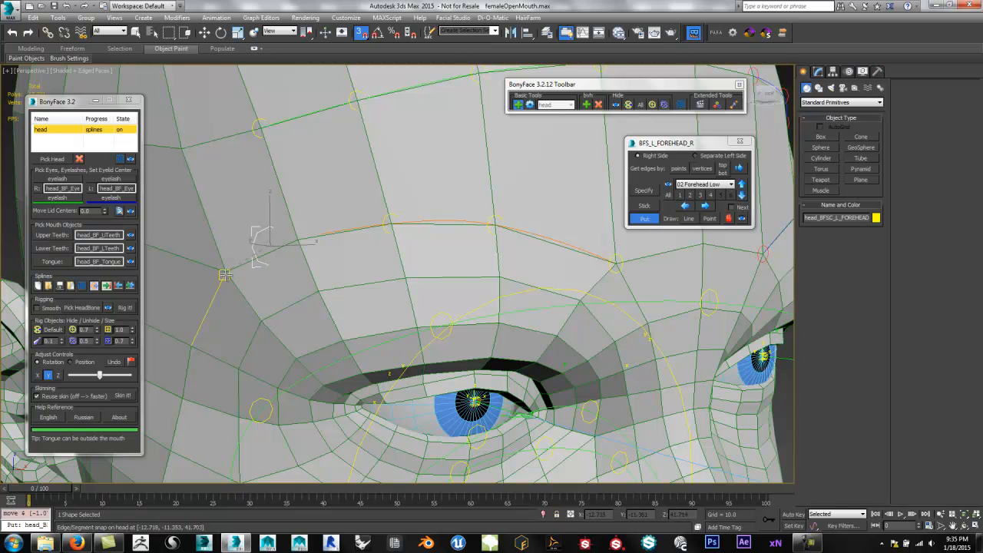
{"action": "left_click", "coordinate": [227, 274]}
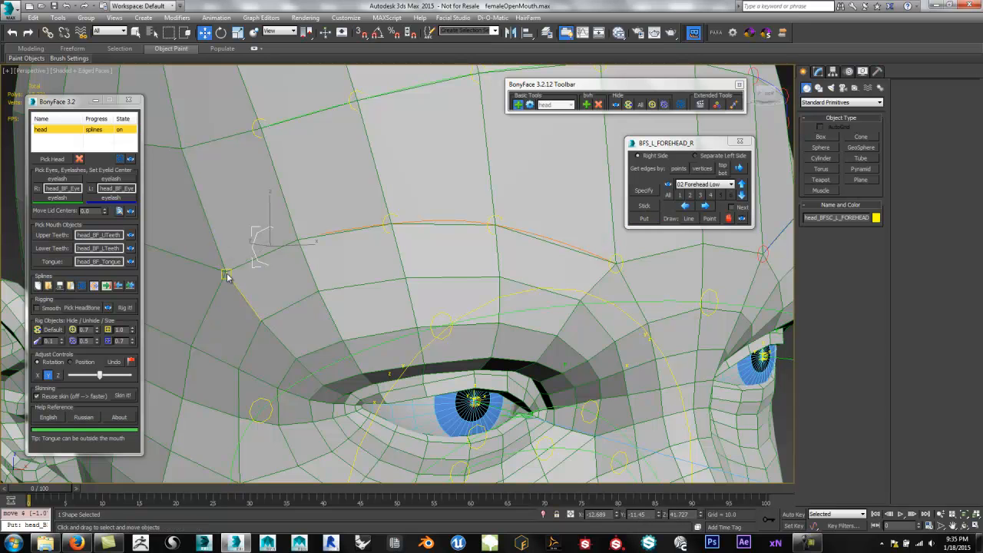
{"action": "left_click", "coordinate": [227, 276]}
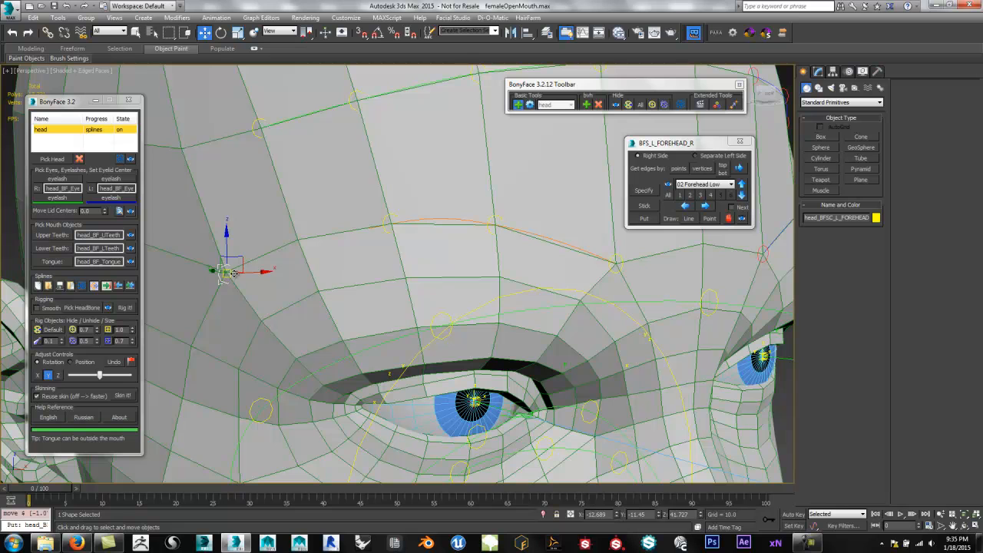
- Put the third control from the center of the lower forehead spline on the edge loop vertex next to the outermost control
{"action": "left_click", "coordinate": [385, 223]}
{"action": "left_click", "coordinate": [386, 217]}
{"action": "left_click", "coordinate": [642, 219]}
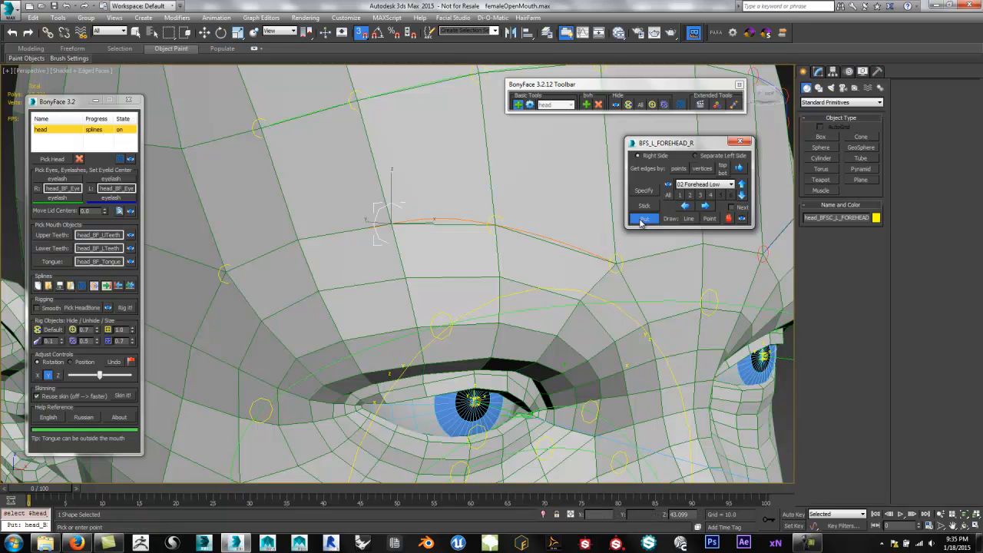
{"action": "left_click", "coordinate": [299, 238]}
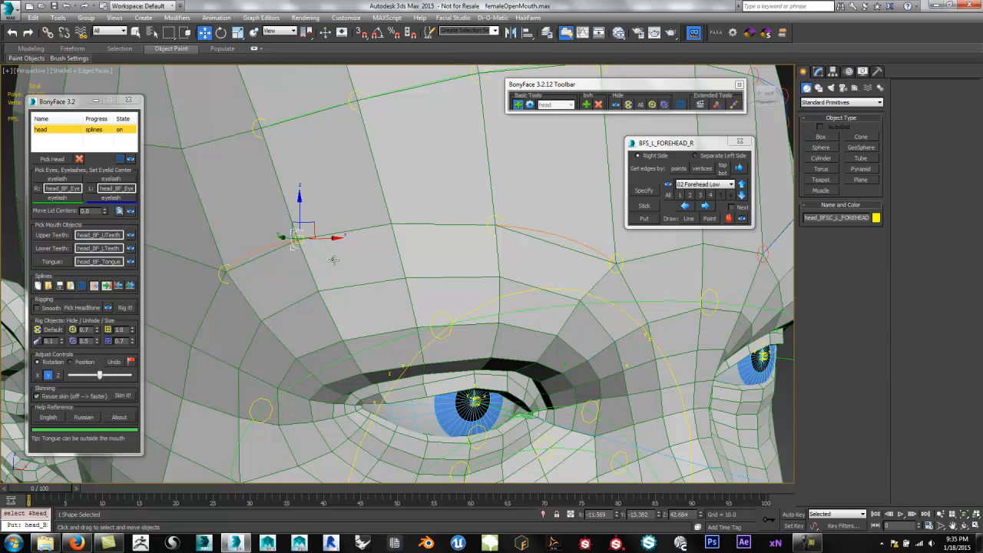
- Move the third control from the center of the lower forehead spline inward toward the second control, near the edge loop
{"action": "middle_click_drag", "start_coordinate": [454, 257], "coordinate": [476, 272], "text": "alt"}
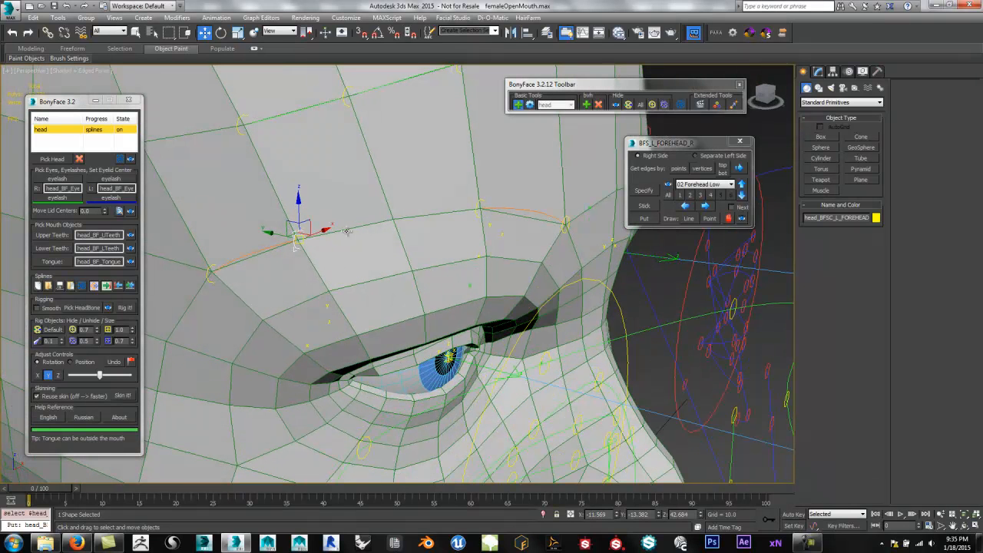
{"action": "left_click_drag", "start_coordinate": [303, 238], "coordinate": [374, 243]}
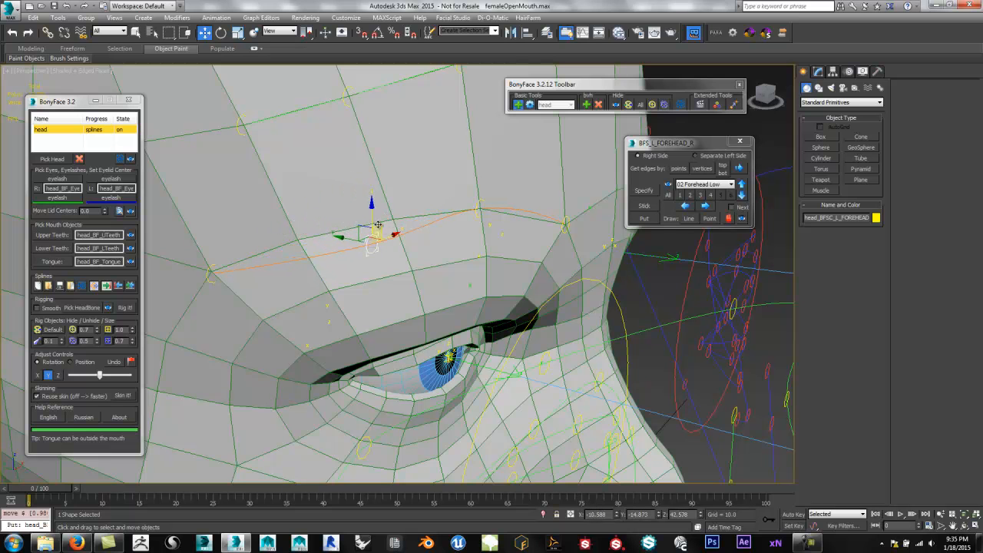
{"action": "middle_click_drag", "start_coordinate": [377, 272], "coordinate": [368, 266], "text": "alt"}
{"action": "left_click_drag", "start_coordinate": [376, 242], "coordinate": [384, 230]}
{"action": "middle_click_drag", "start_coordinate": [384, 230], "coordinate": [404, 285], "text": "alt"}
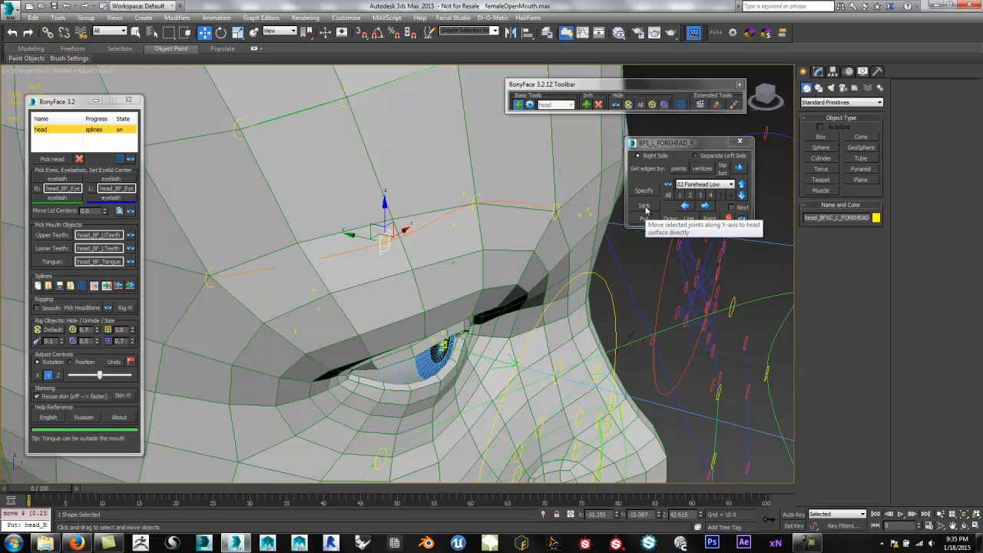
- Stick the third control of the lower forehead spline to the head surface and raise it along the Z axis onto the edge loop
{"action": "mouse_move", "coordinate": [384, 239]}
{"action": "middle_mouse_down", "text": "alt"}
{"action": "mouse_move", "coordinate": [397, 253]}
{"action": "mouse_move", "coordinate": [389, 247]}
{"action": "middle_mouse_up", "text": "alt"}
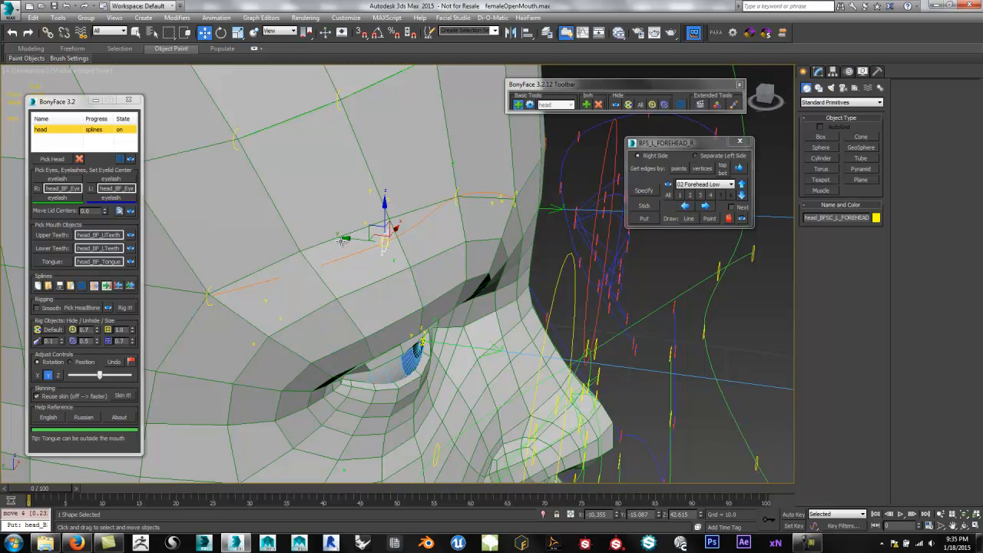
{"action": "left_click", "coordinate": [649, 207]}
{"action": "middle_click_drag", "start_coordinate": [396, 276], "coordinate": [356, 278], "text": "alt"}
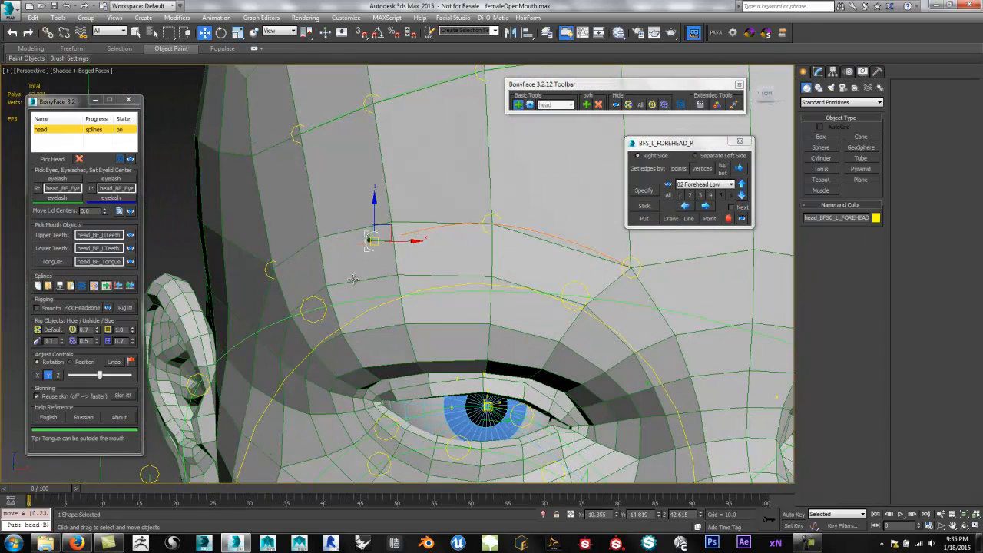
{"action": "left_click_drag", "start_coordinate": [374, 200], "coordinate": [374, 181]}
{"action": "middle_click_drag", "start_coordinate": [352, 261], "coordinate": [626, 228], "text": "alt"}
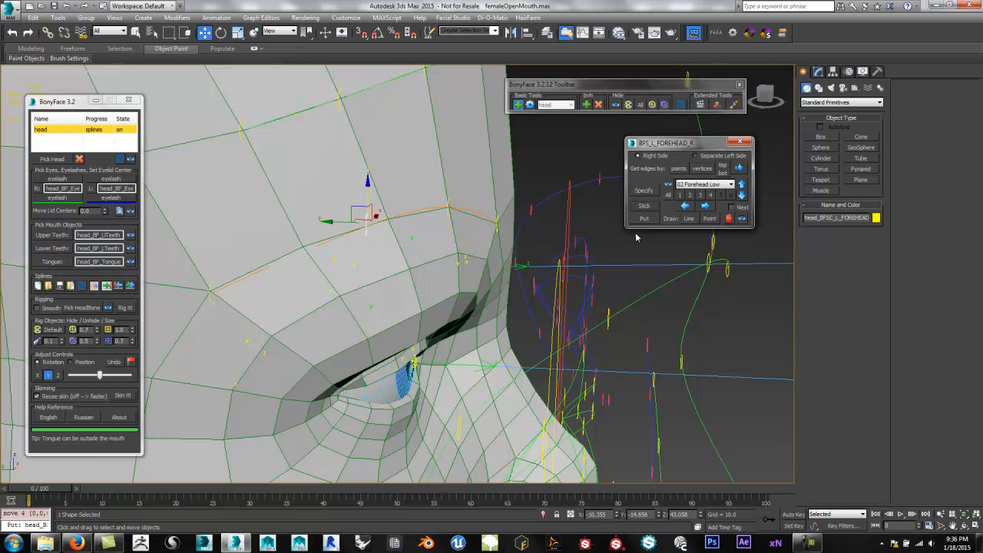
{"action": "middle_click_drag", "start_coordinate": [427, 289], "coordinate": [355, 280], "text": "alt"}
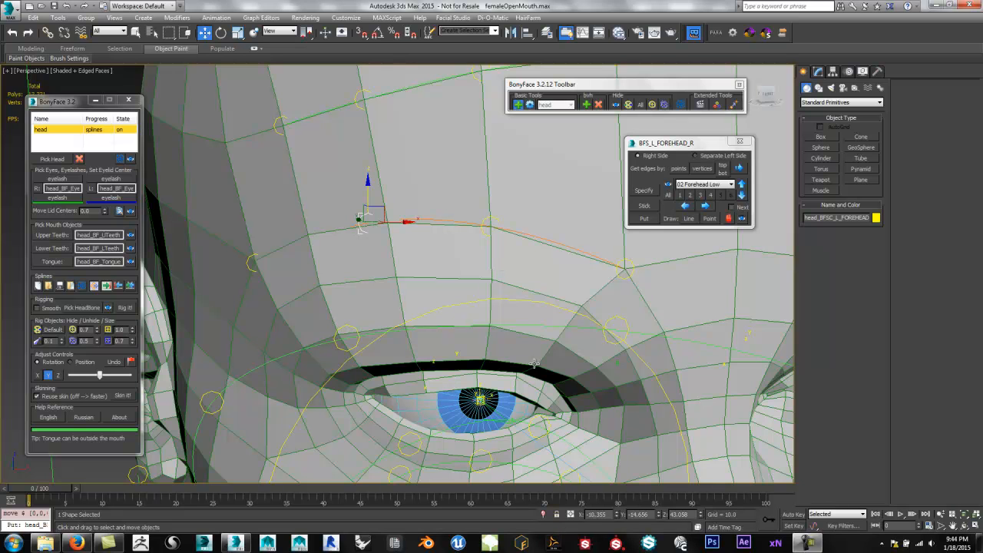
{"action": "middle_click_drag", "start_coordinate": [476, 311], "coordinate": [490, 287], "text": "alt"}
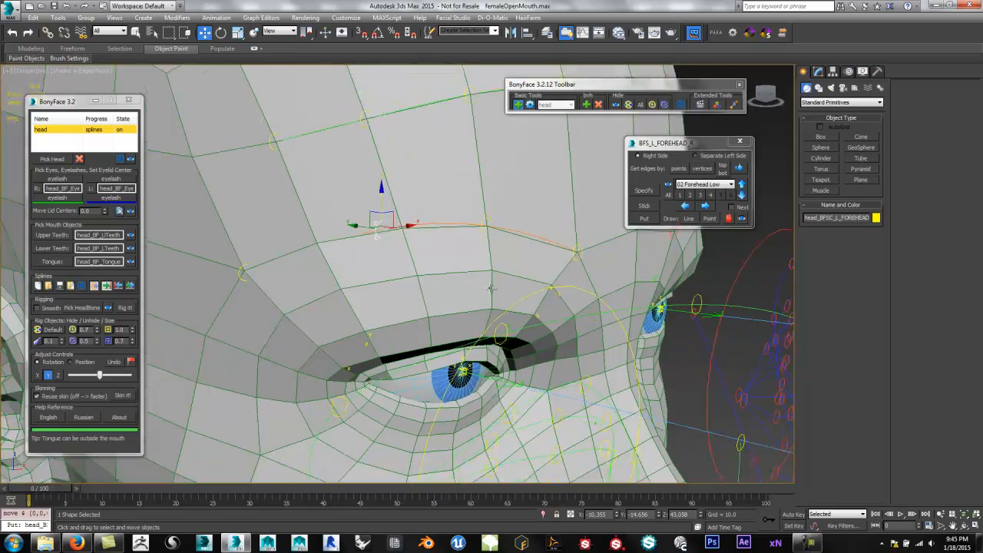
{"action": "scroll", "coordinate": [490, 287], "scroll_direction": "down", "scroll_amount": 8}
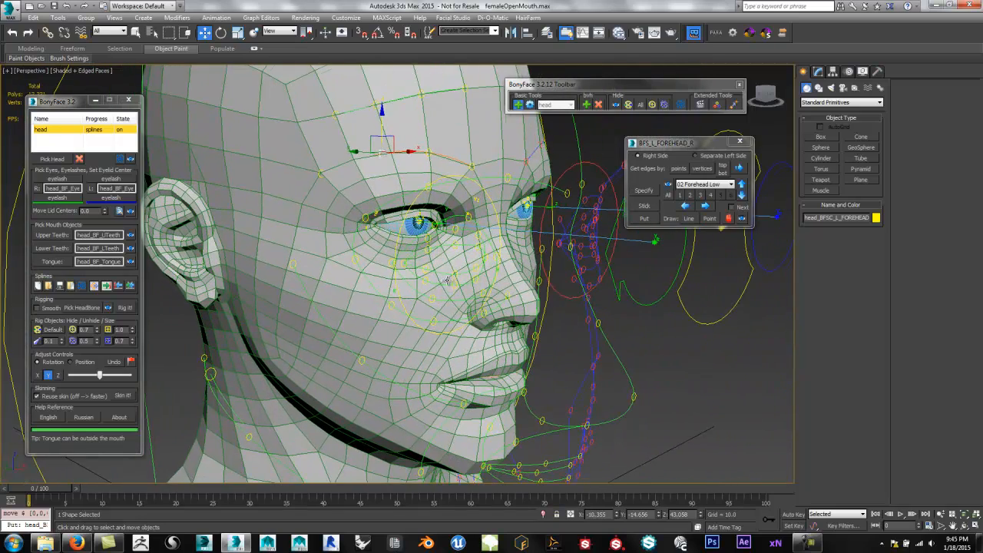
{"action": "middle_click_drag", "start_coordinate": [477, 322], "coordinate": [456, 325], "text": "alt"}
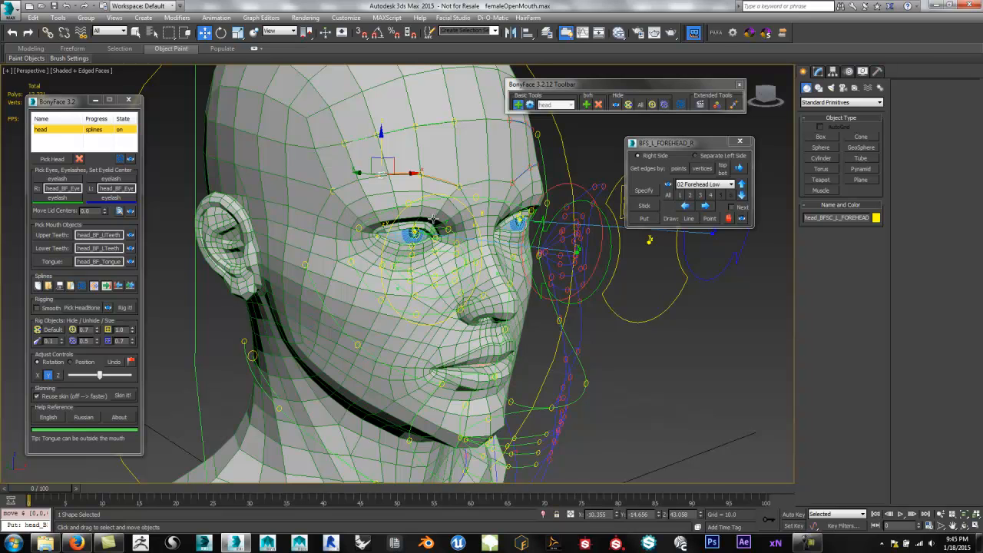
{"action": "middle_click_drag", "start_coordinate": [431, 226], "coordinate": [434, 230], "text": "alt"}
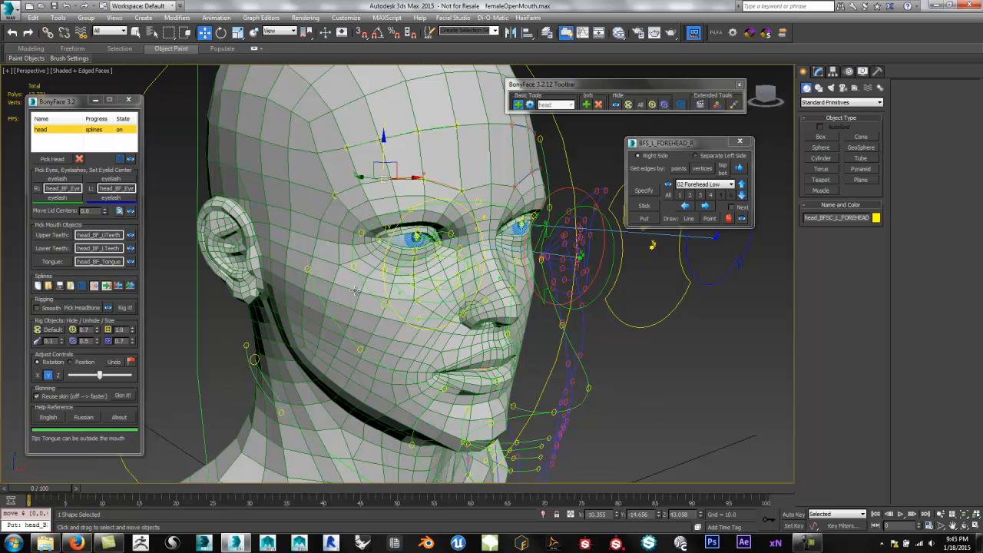
- Save the facial spline coordinates as brows.bfs in the female folder
{"action": "left_click", "coordinate": [60, 286]}
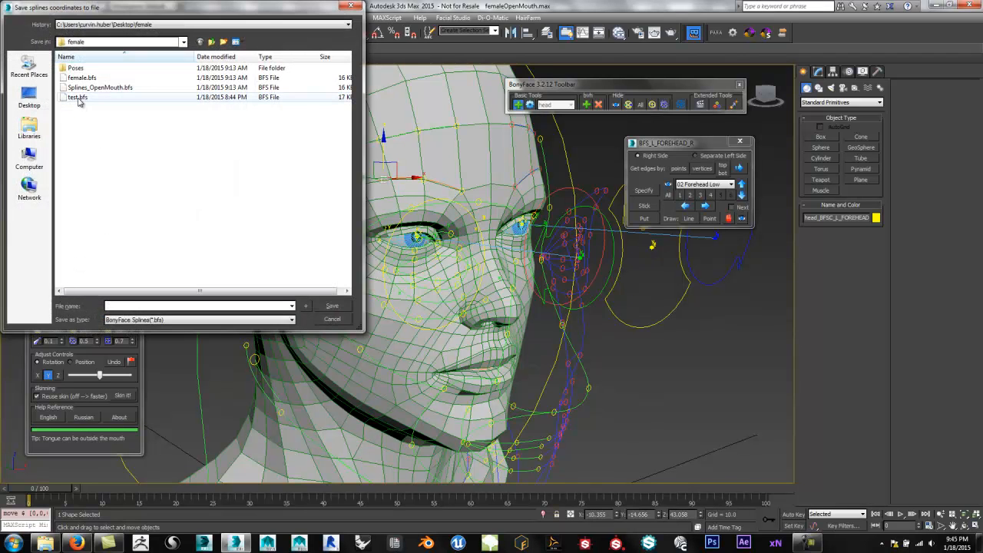
{"action": "left_click", "coordinate": [79, 100]}
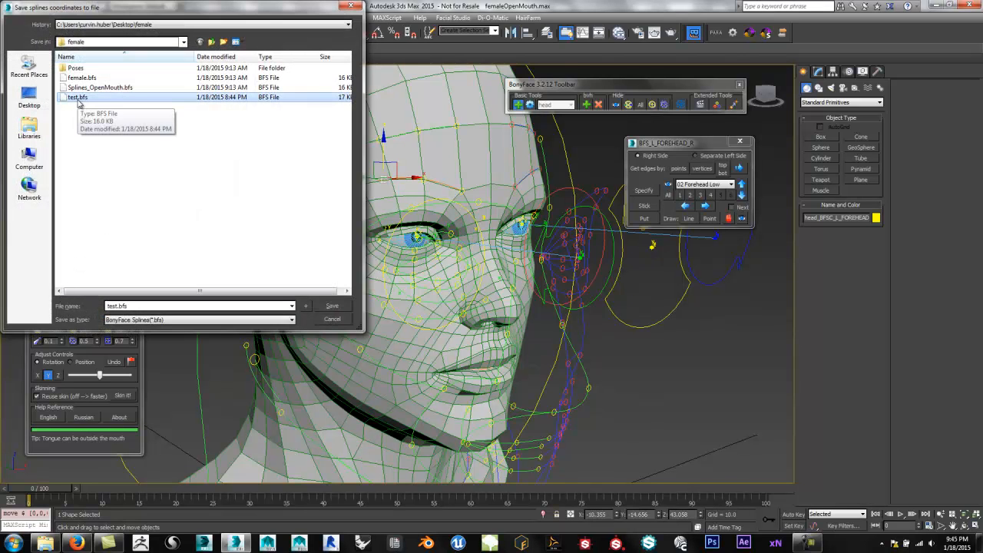
{"action": "left_click", "coordinate": [117, 305]}
{"action": "left_click", "coordinate": [115, 305]}
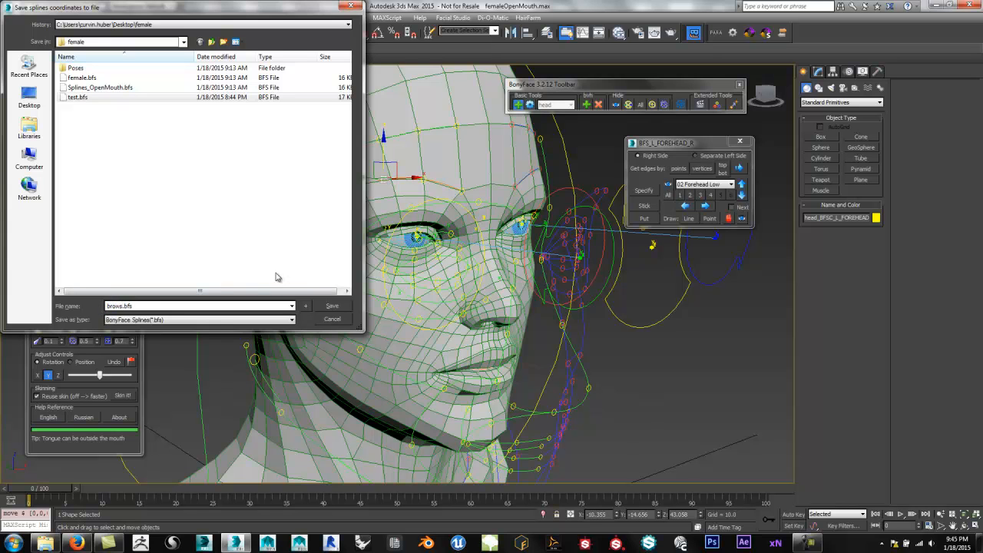
{"action": "left_click", "coordinate": [335, 306]}
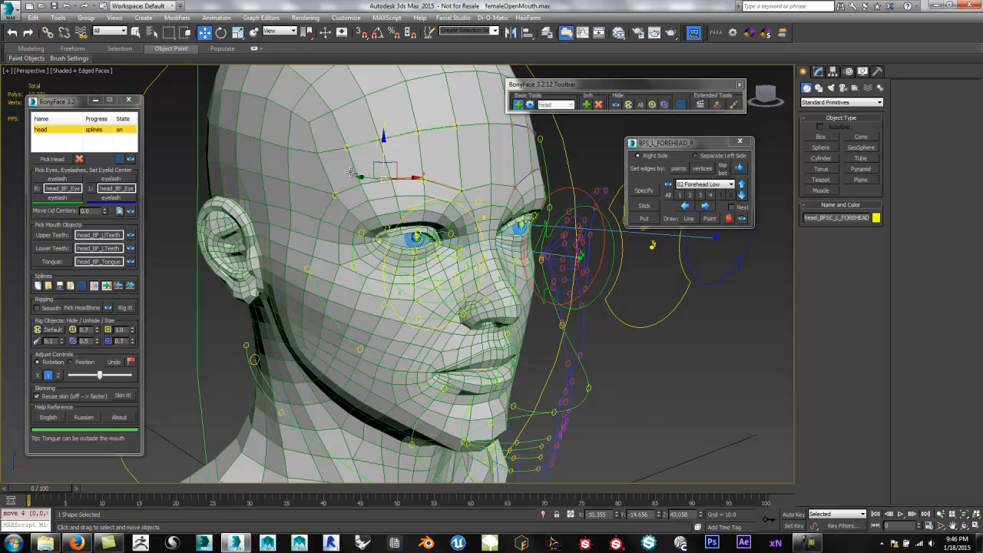
- Reset the scene without saving the changes and close the BonyFace window and toolbar
{"action": "left_click", "coordinate": [11, 9]}
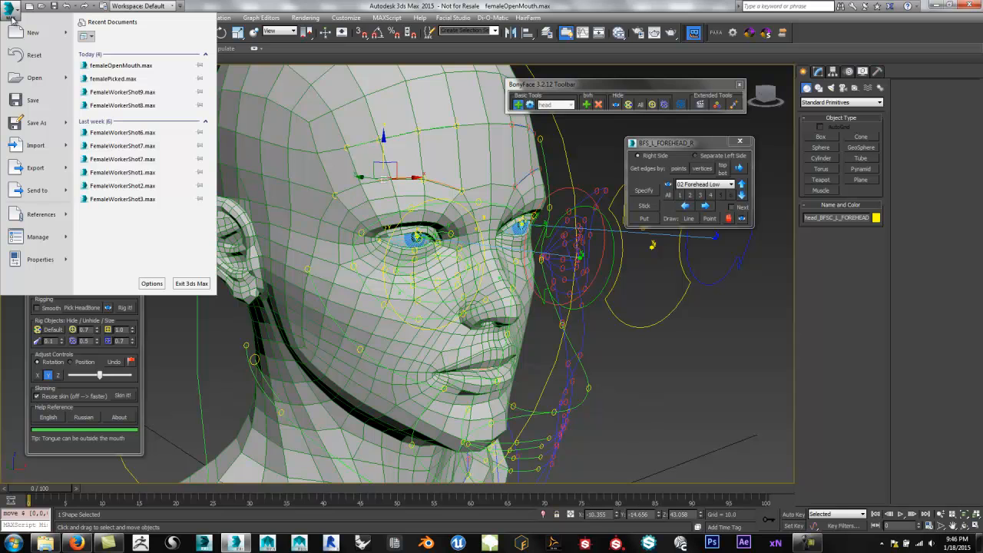
{"action": "left_click", "coordinate": [34, 54]}
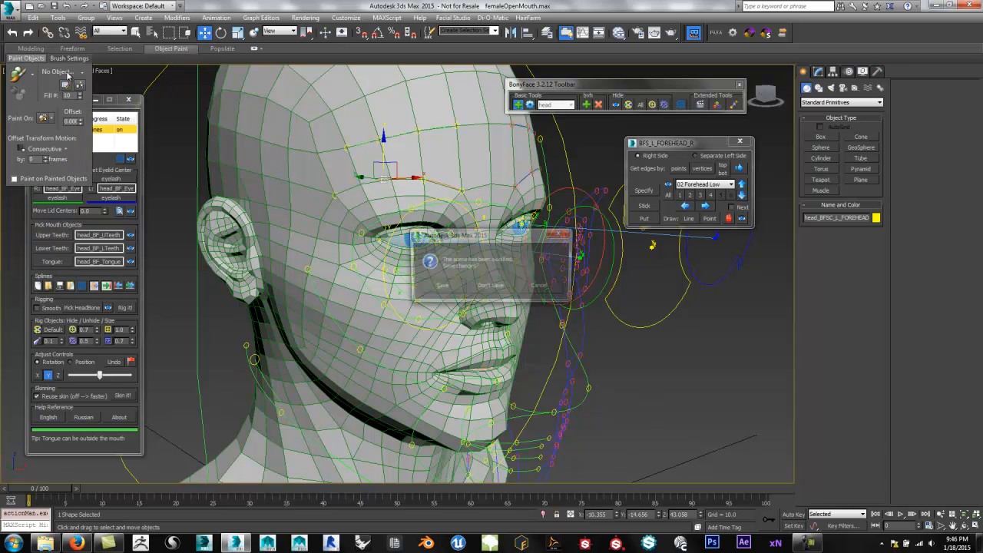
{"action": "left_click", "coordinate": [486, 286]}
{"action": "left_click", "coordinate": [462, 287]}
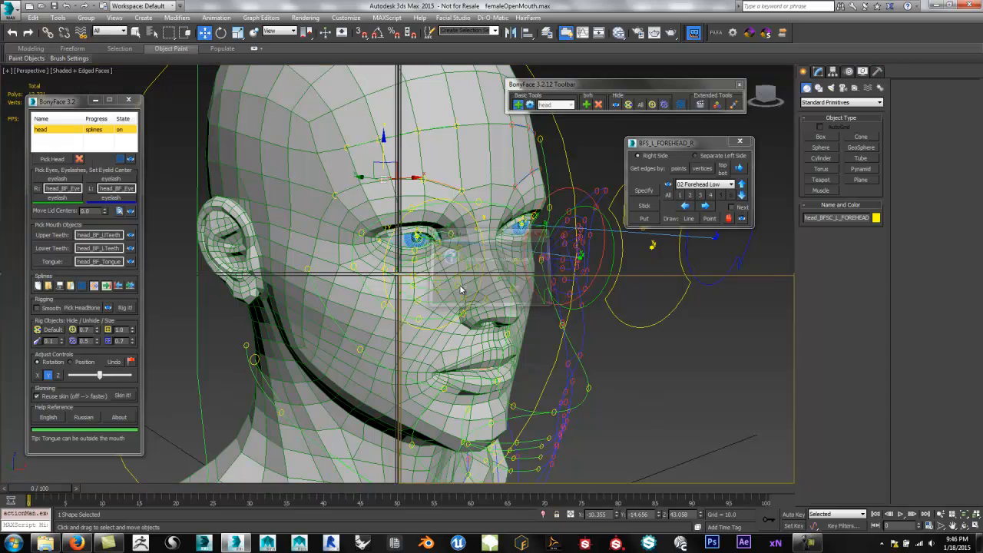
{"action": "left_click", "coordinate": [130, 101]}
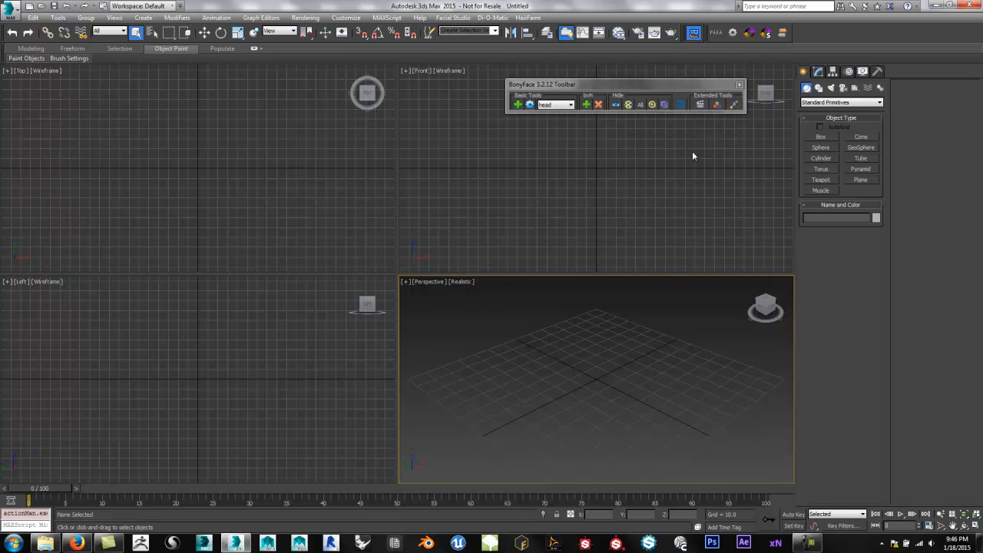
{"action": "left_click", "coordinate": [739, 84]}
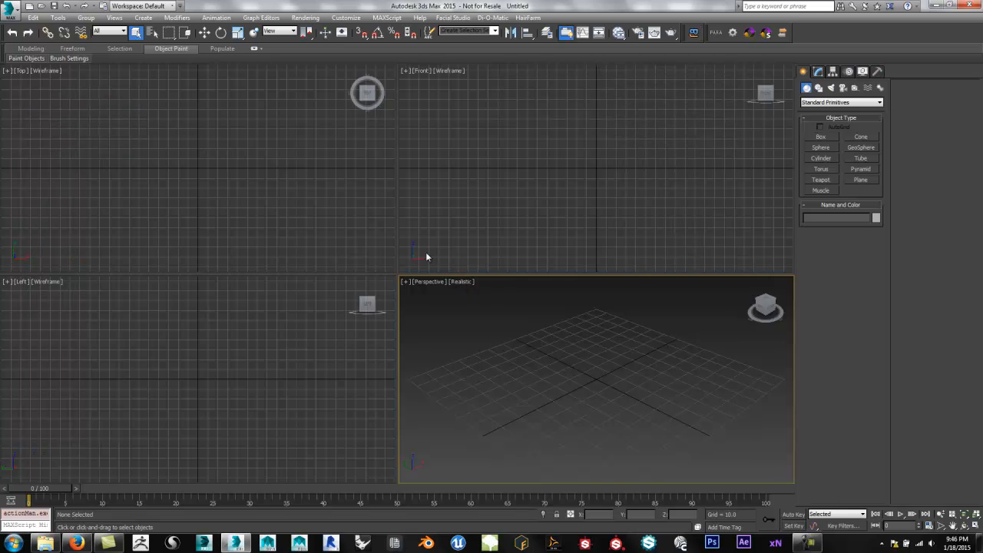
- Reopen the recent scene femaleOpenMouth.max
{"action": "left_click", "coordinate": [10, 11]}
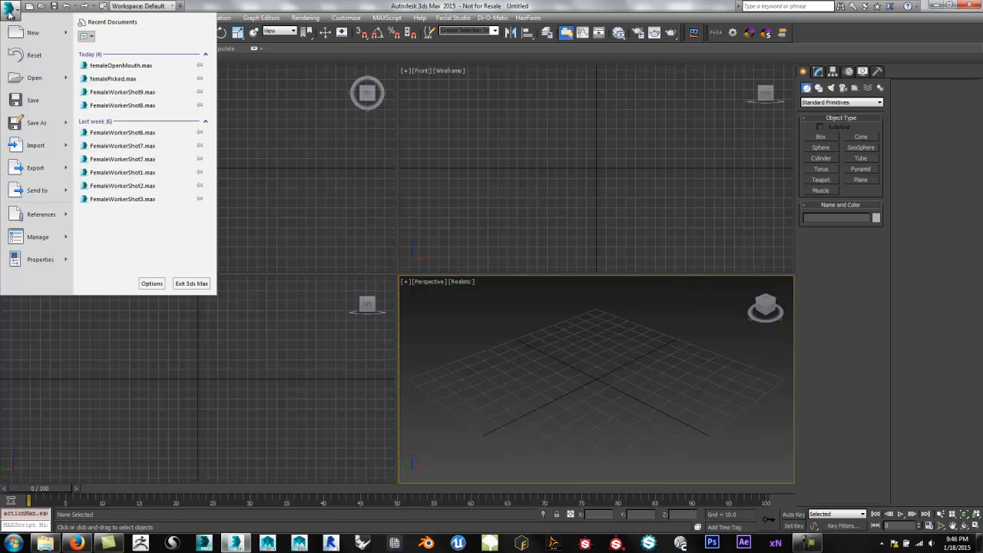
{"action": "left_click", "coordinate": [97, 66]}
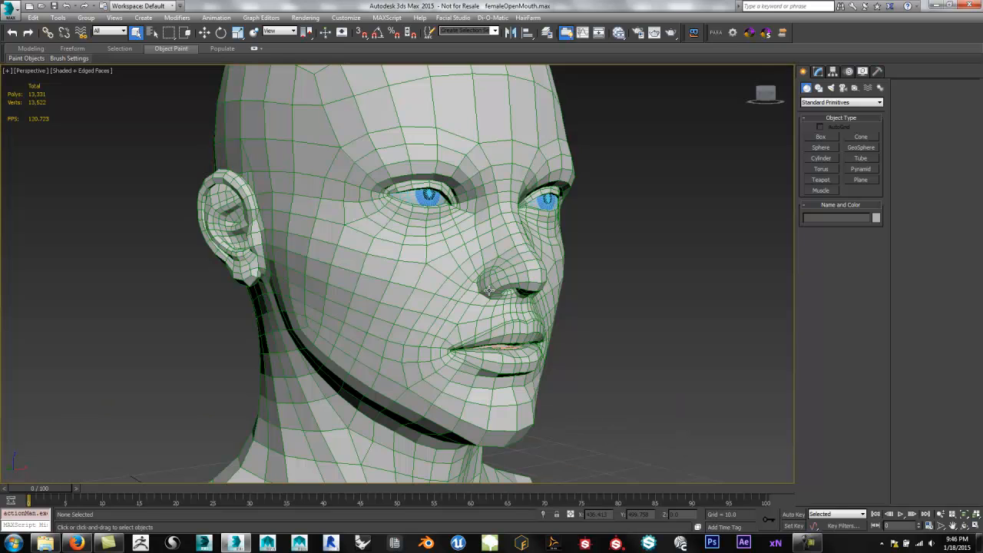
- Launch BonyFace with the free Basic Tools, declining the update, and open its rig setup window beside the head
{"action": "left_click", "coordinate": [693, 33]}
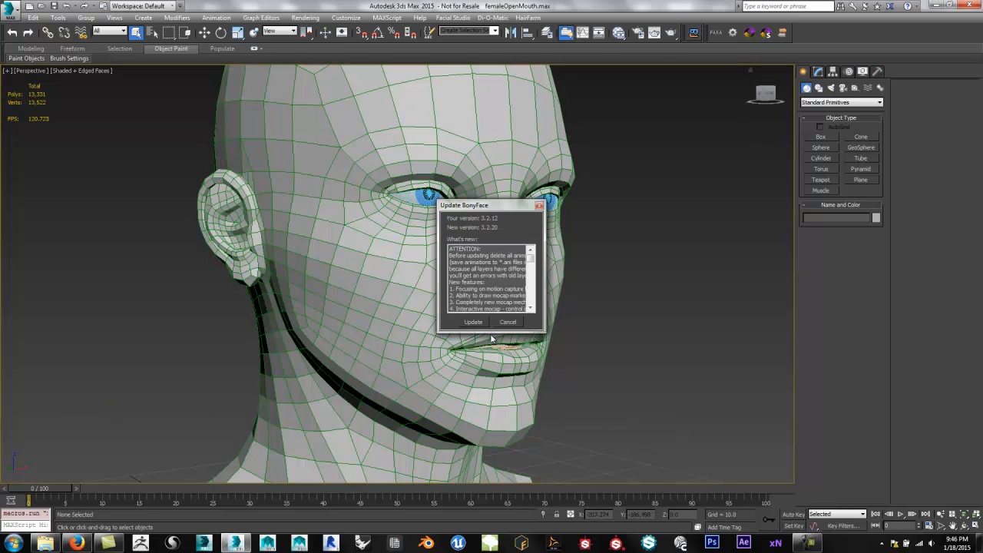
{"action": "left_click", "coordinate": [507, 323]}
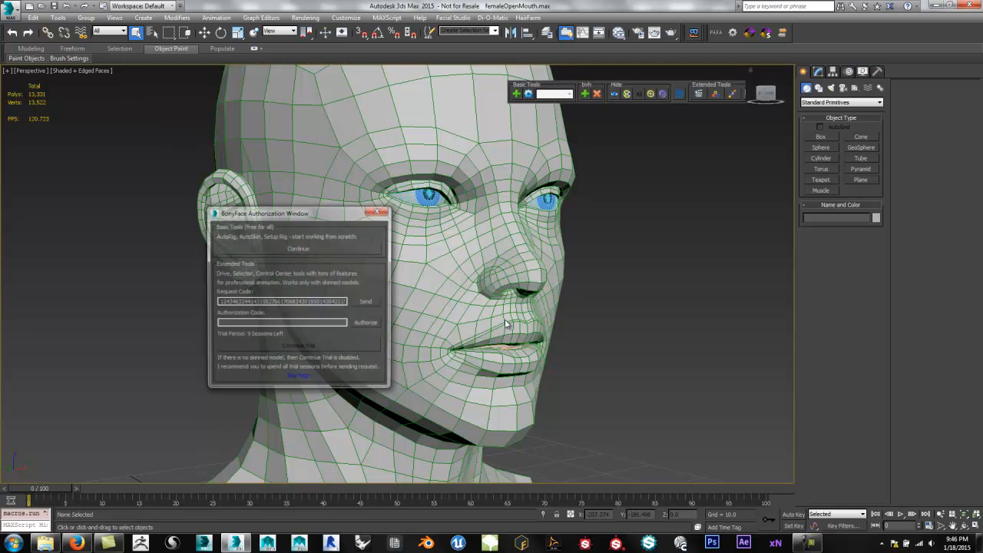
{"action": "left_click", "coordinate": [344, 250]}
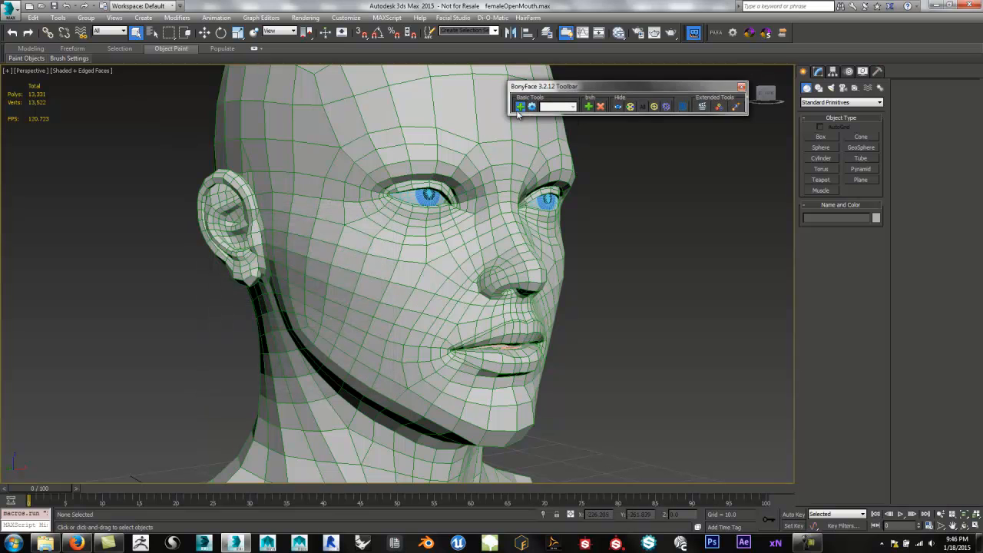
{"action": "left_click", "coordinate": [520, 107]}
{"action": "left_click_drag", "start_coordinate": [94, 59], "coordinate": [74, 113]}
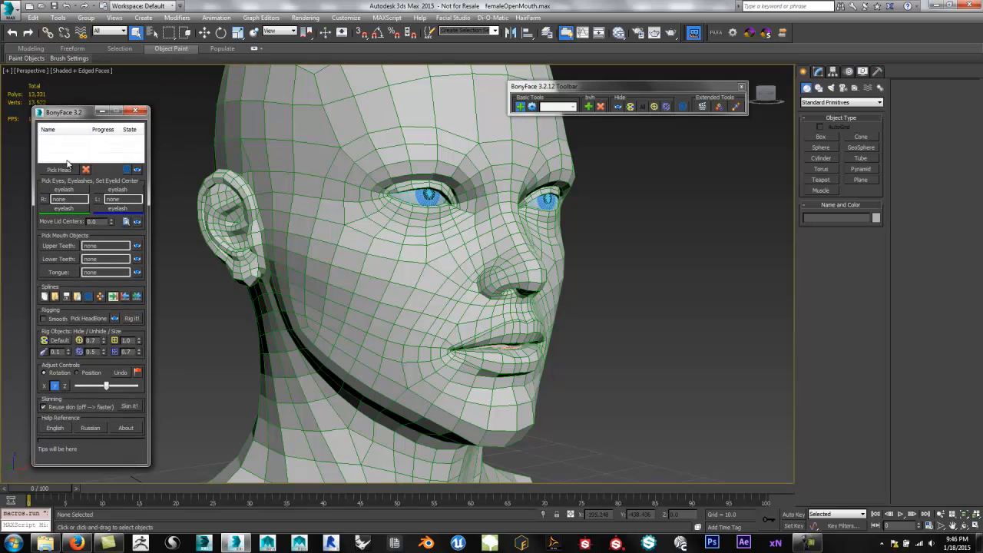
- Pick the head mesh in BonyFace and accept the head test with the right eye, left eye, teeth and tongue options enabled
{"action": "left_click", "coordinate": [63, 172]}
{"action": "left_click", "coordinate": [299, 155]}
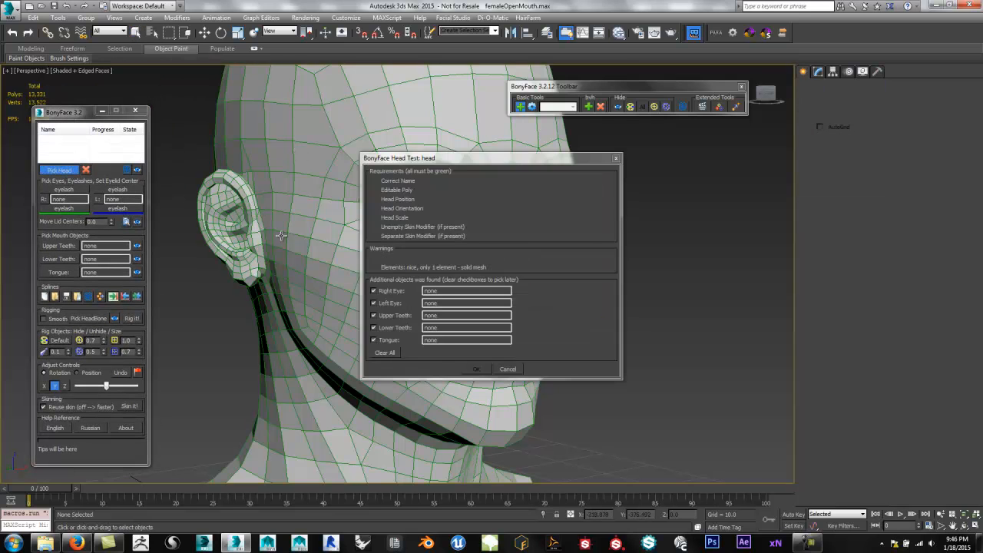
{"action": "left_click", "coordinate": [476, 369]}
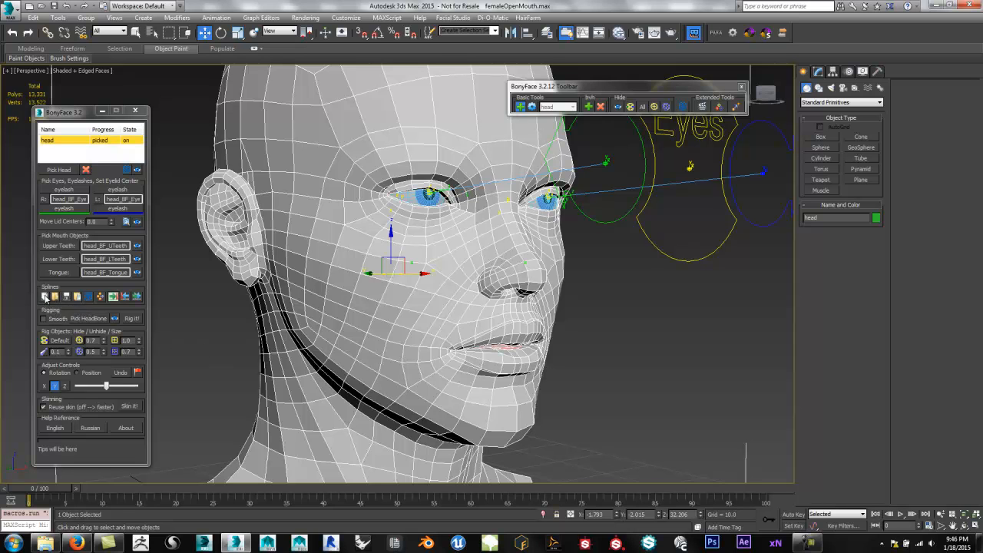
- Create the default facial splines for the head and load their coordinates from Splines_OpenMouth.bfs
{"action": "left_click", "coordinate": [45, 296]}
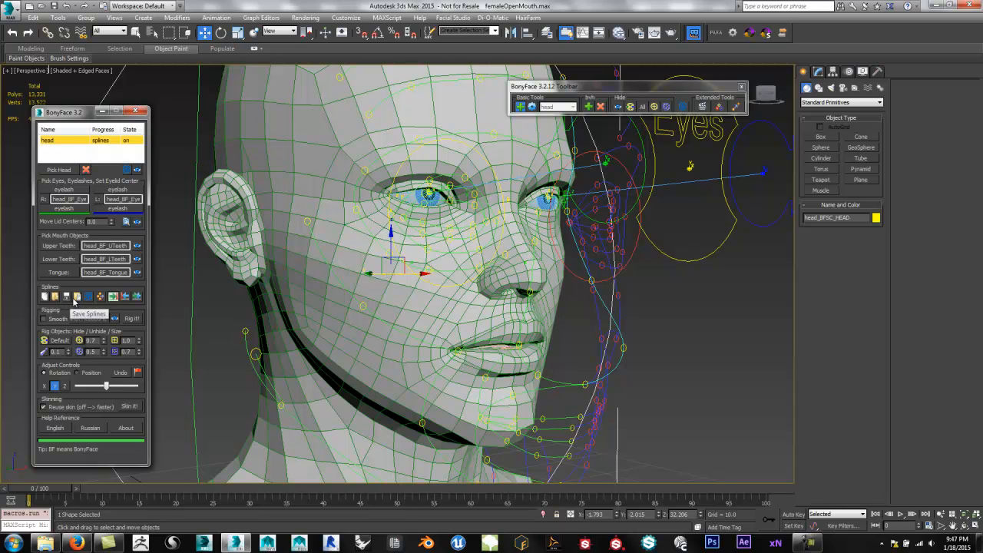
{"action": "left_click", "coordinate": [78, 297]}
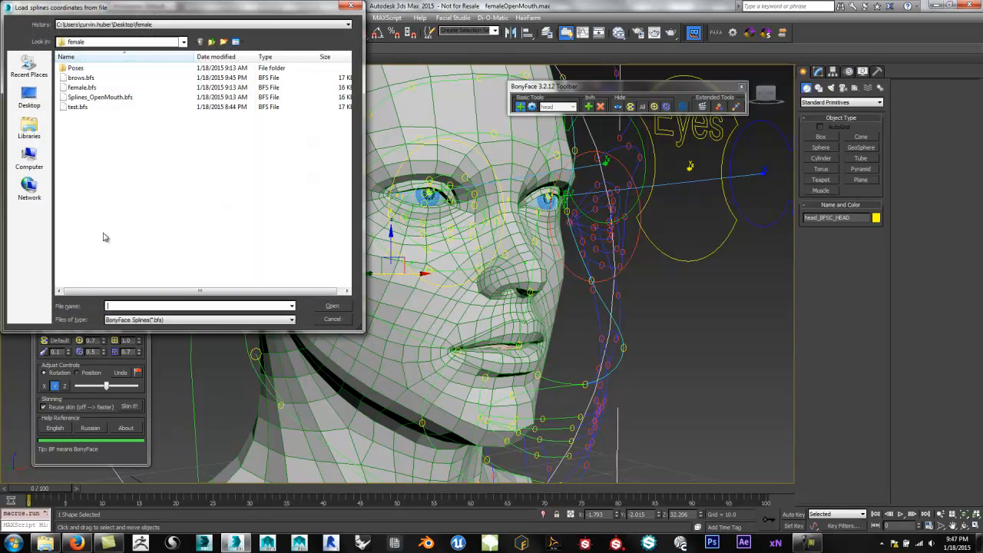
{"action": "left_click", "coordinate": [115, 97]}
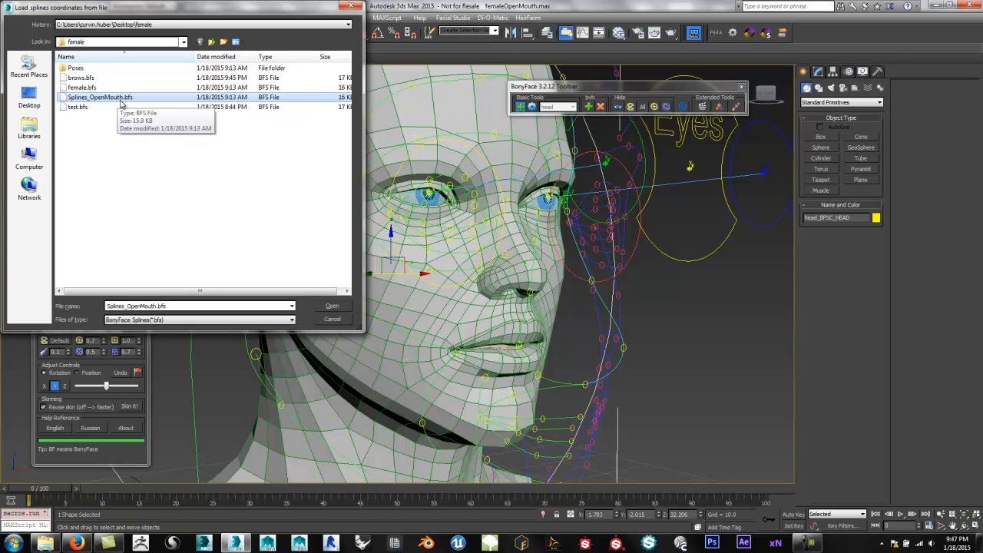
{"action": "left_click", "coordinate": [332, 306]}
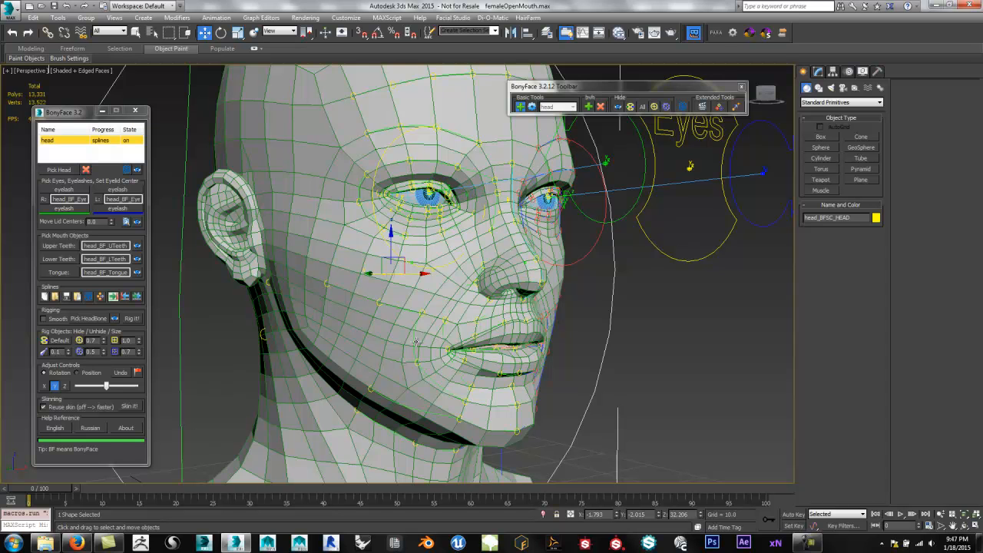
- Examine how the loaded splines fit the head's edge loops around the eyes, nose and mouth
{"action": "middle_click_drag", "start_coordinate": [466, 357], "coordinate": [457, 357], "text": "alt"}
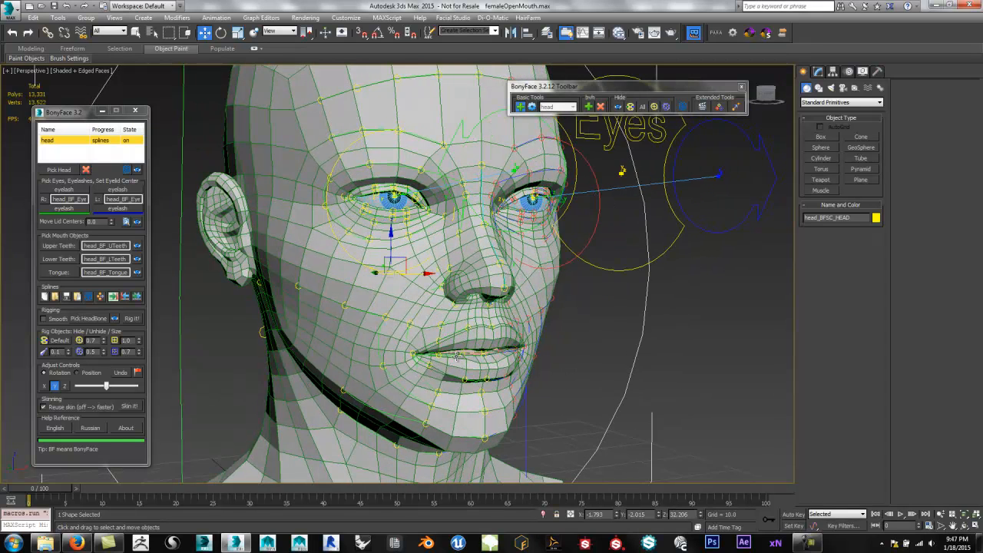
{"action": "scroll", "coordinate": [418, 244], "scroll_direction": "up", "scroll_amount": 4}
{"action": "scroll", "coordinate": [413, 214], "scroll_direction": "up", "scroll_amount": 2}
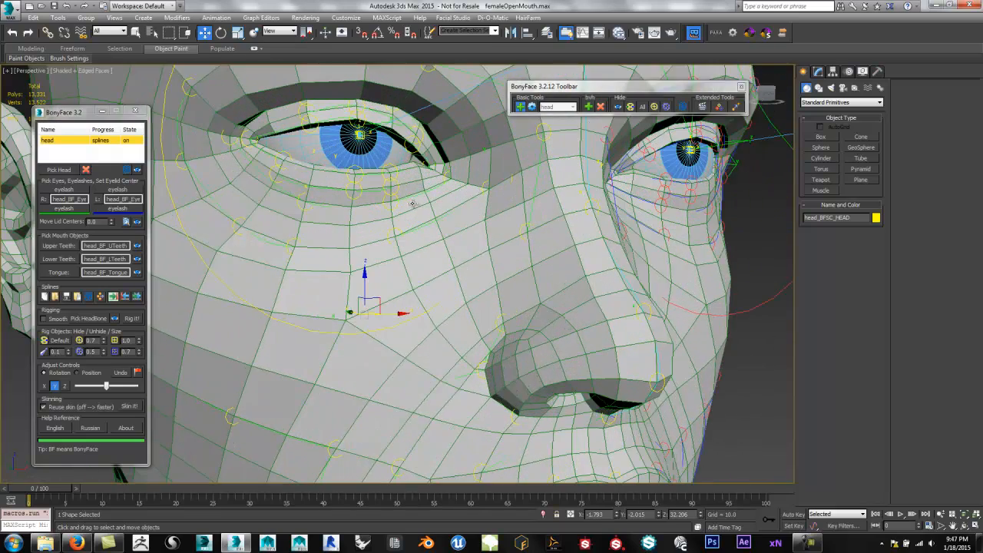
{"action": "scroll", "coordinate": [423, 144], "scroll_direction": "up", "scroll_amount": 3}
{"action": "middle_click_drag", "start_coordinate": [423, 145], "coordinate": [406, 139]}
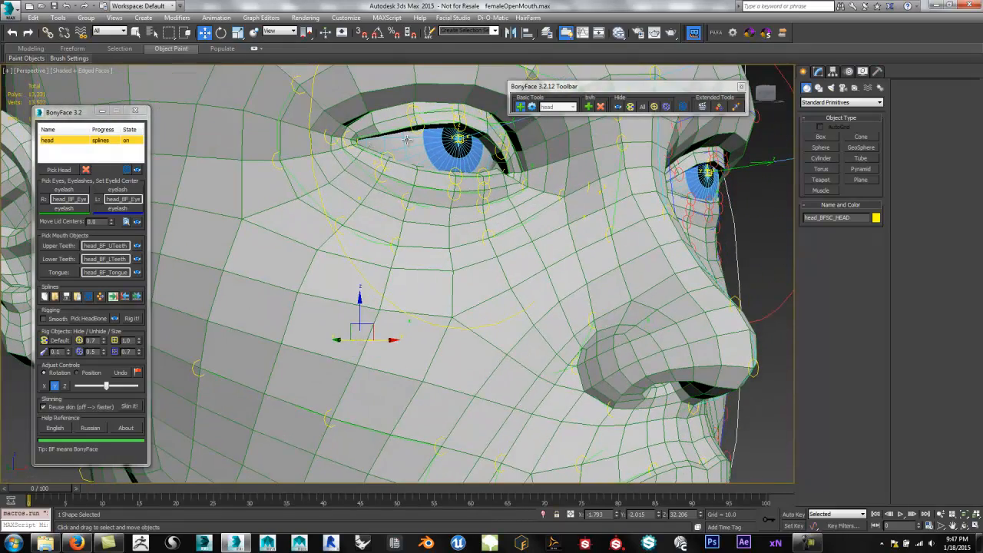
{"action": "middle_click_drag", "start_coordinate": [562, 349], "coordinate": [492, 268]}
{"action": "middle_click_drag", "start_coordinate": [417, 284], "coordinate": [404, 230]}
{"action": "middle_click_drag", "start_coordinate": [422, 336], "coordinate": [401, 285]}
{"action": "scroll", "coordinate": [400, 285], "scroll_direction": "up", "scroll_amount": 2}
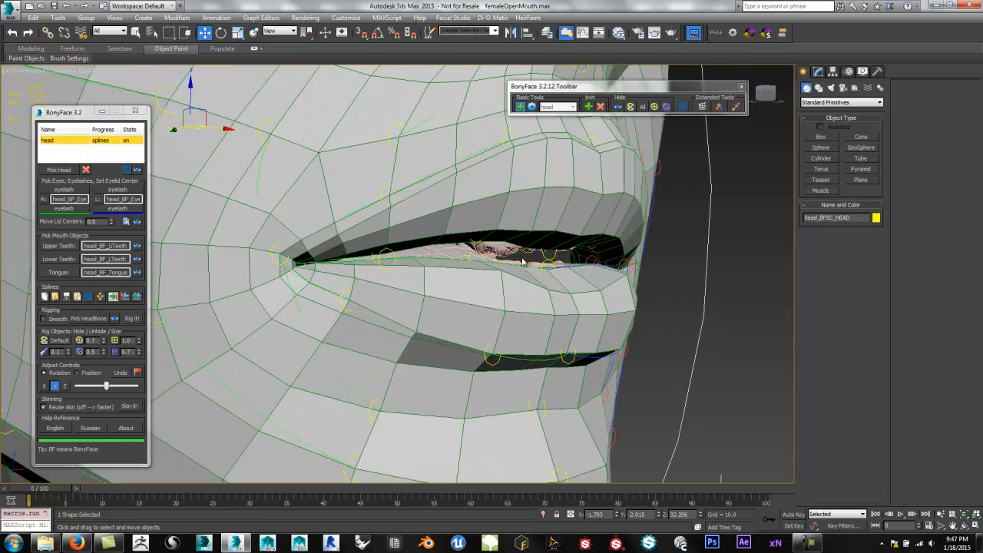
{"action": "scroll", "coordinate": [491, 226], "scroll_direction": "down", "scroll_amount": 5}
{"action": "middle_click_drag", "start_coordinate": [458, 255], "coordinate": [435, 300], "text": "alt"}
{"action": "scroll", "coordinate": [433, 296], "scroll_direction": "down", "scroll_amount": 8}
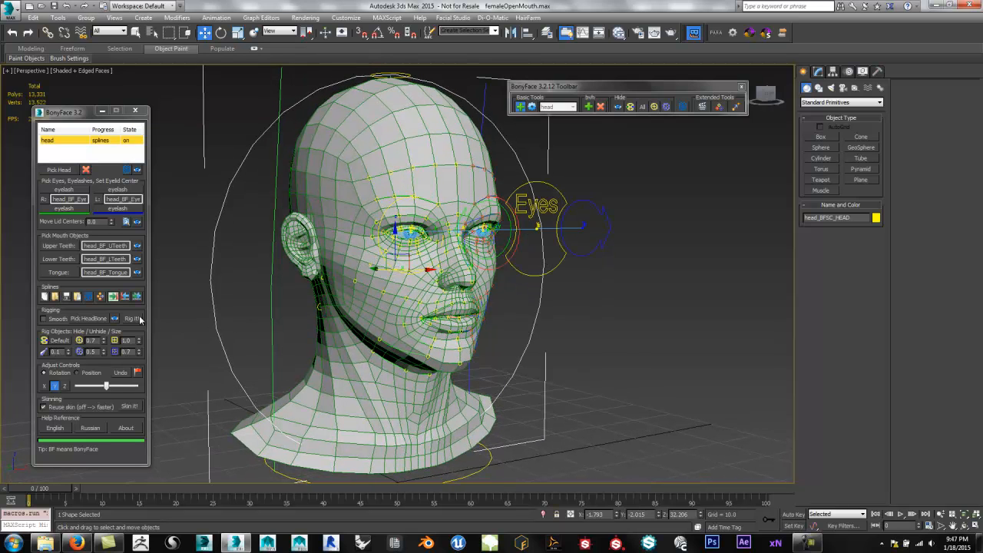